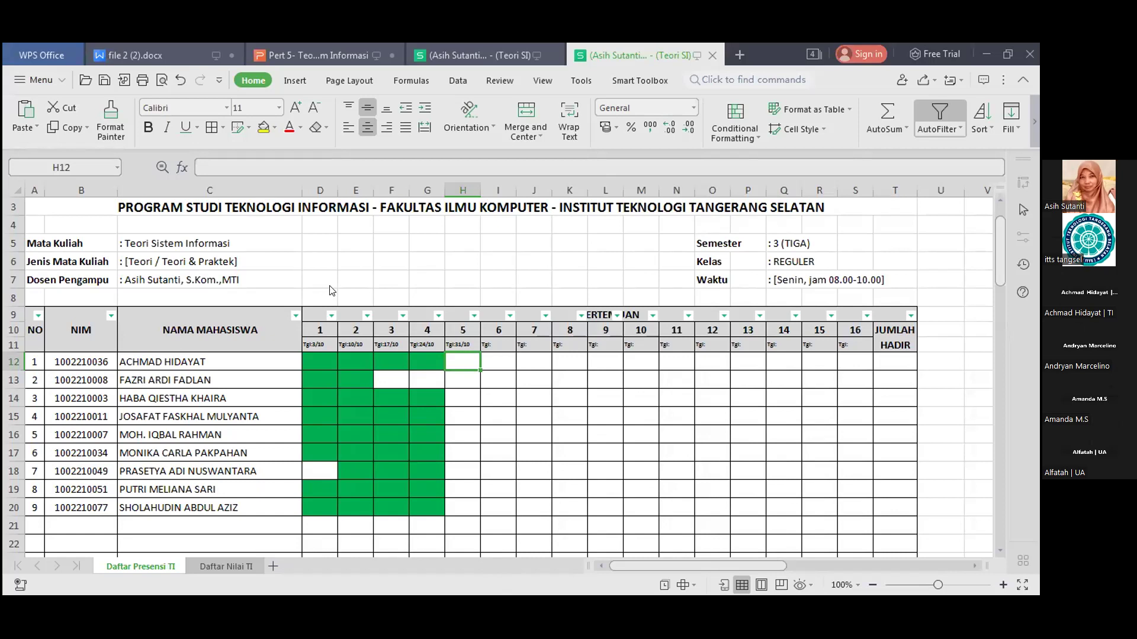
Switch to the other Teori SI workbook, with the Daftar Presensi SI sheet, and look over its attendance table
click(349, 277)
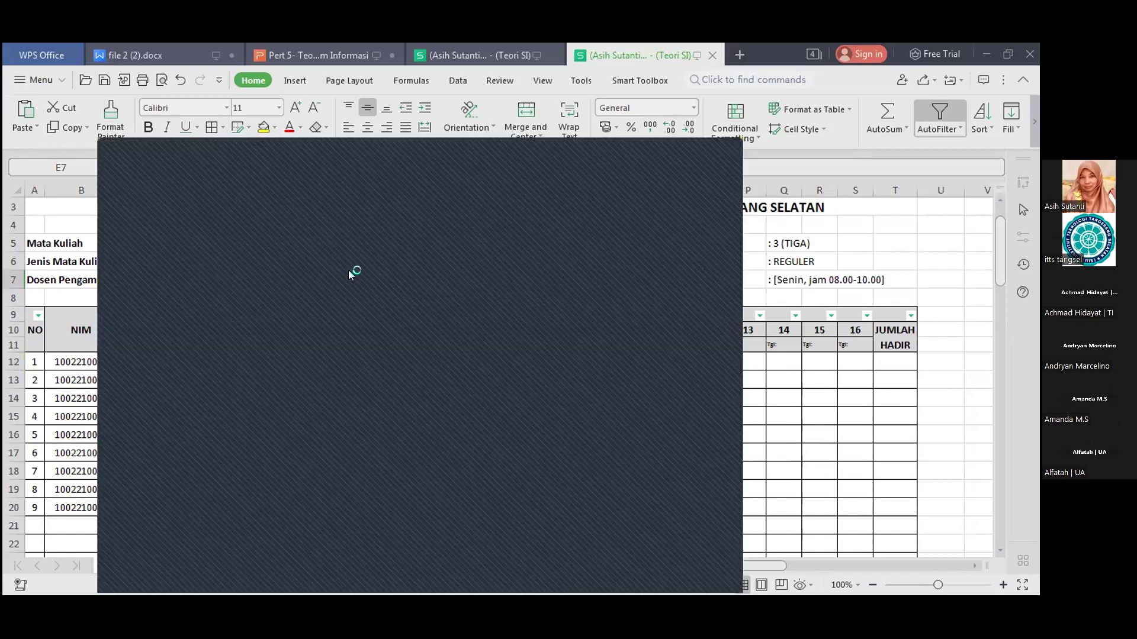
key(ctrl+shift+Tab)
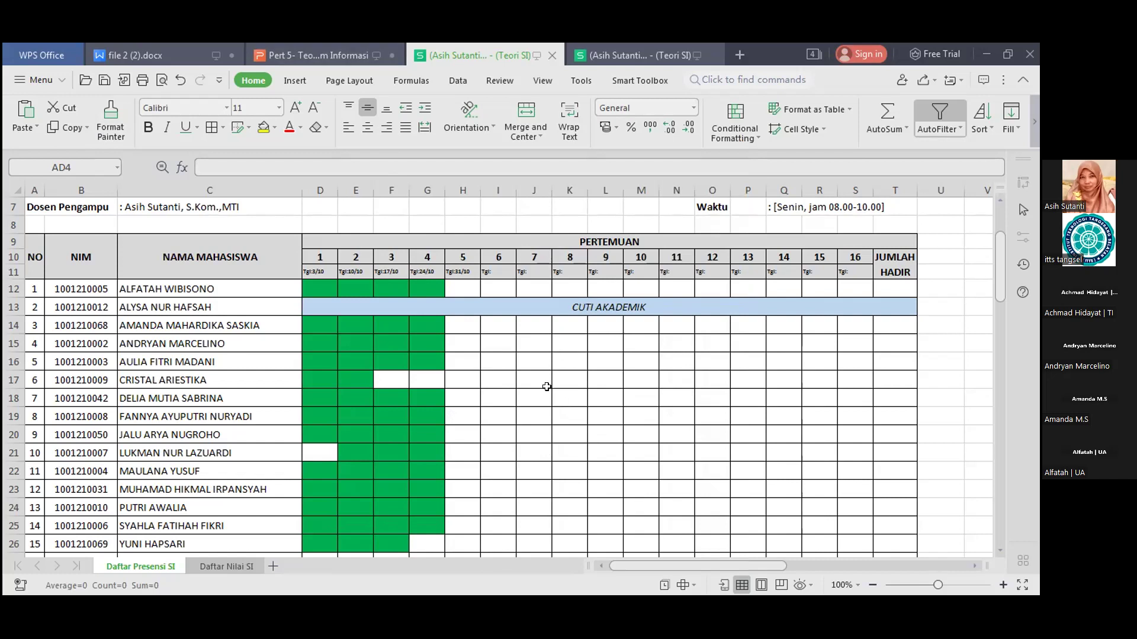
scroll(548, 382, up, 2)
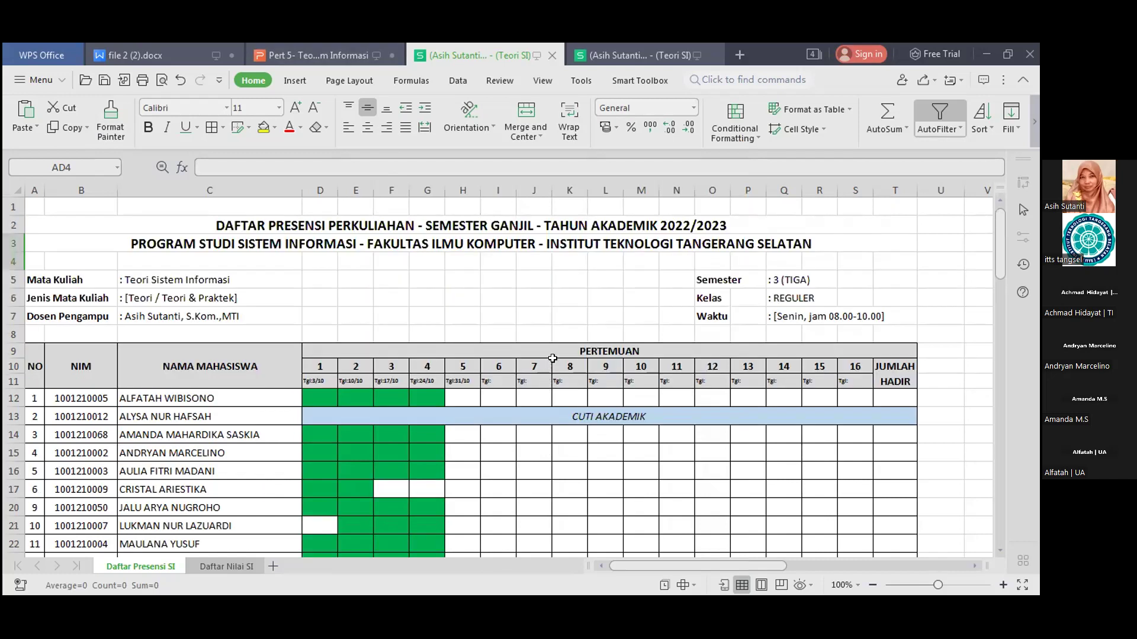
scroll(553, 358, down, 1)
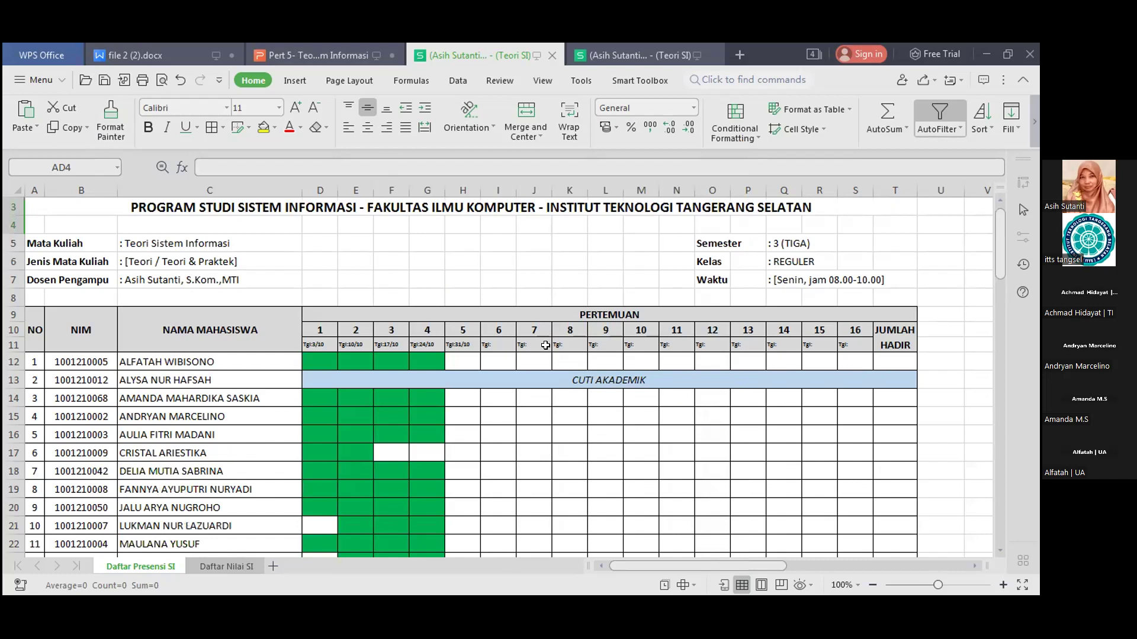
scroll(545, 345, down, 1)
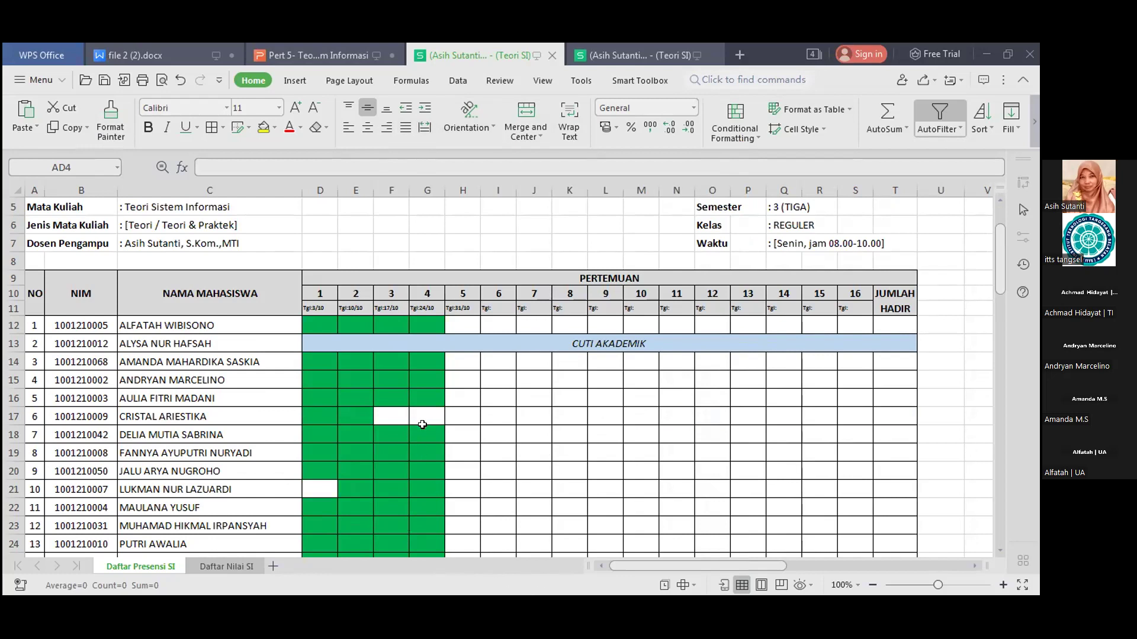
click(410, 244)
scroll(407, 247, up, 2)
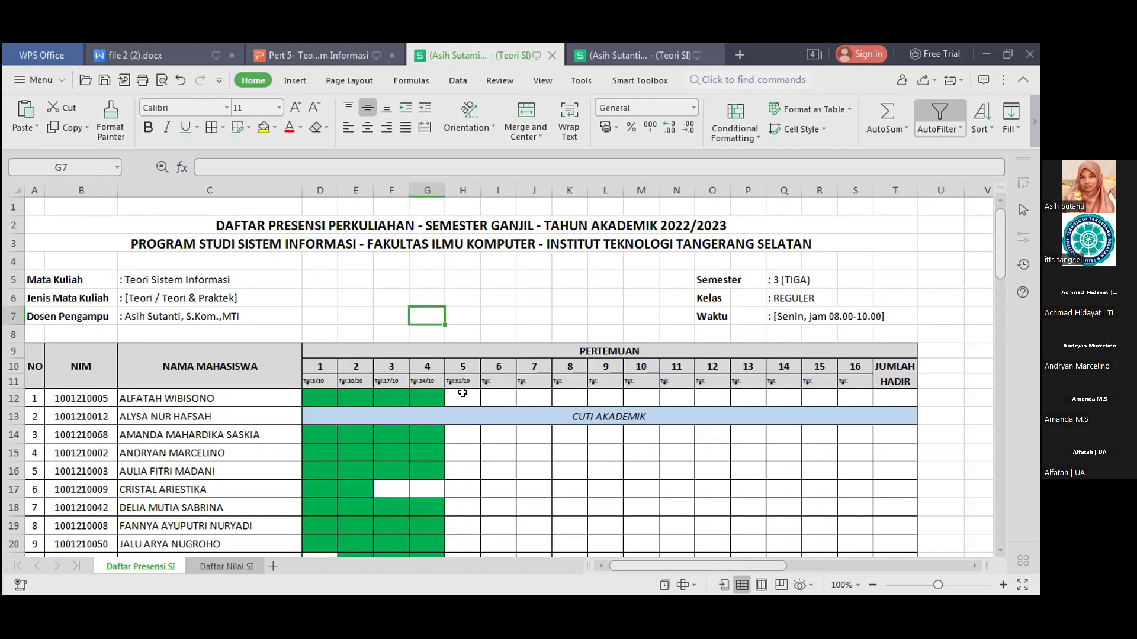
Mark students 1 and 3 present at meeting 5 by filling cells H12 and H14 green
click(462, 395)
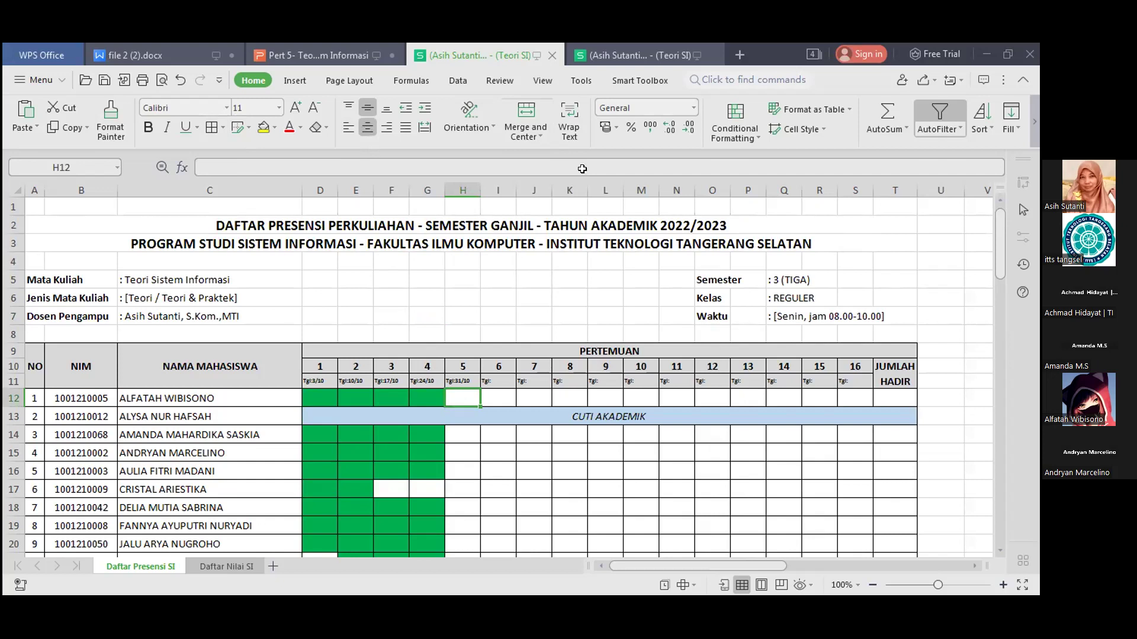
click(271, 129)
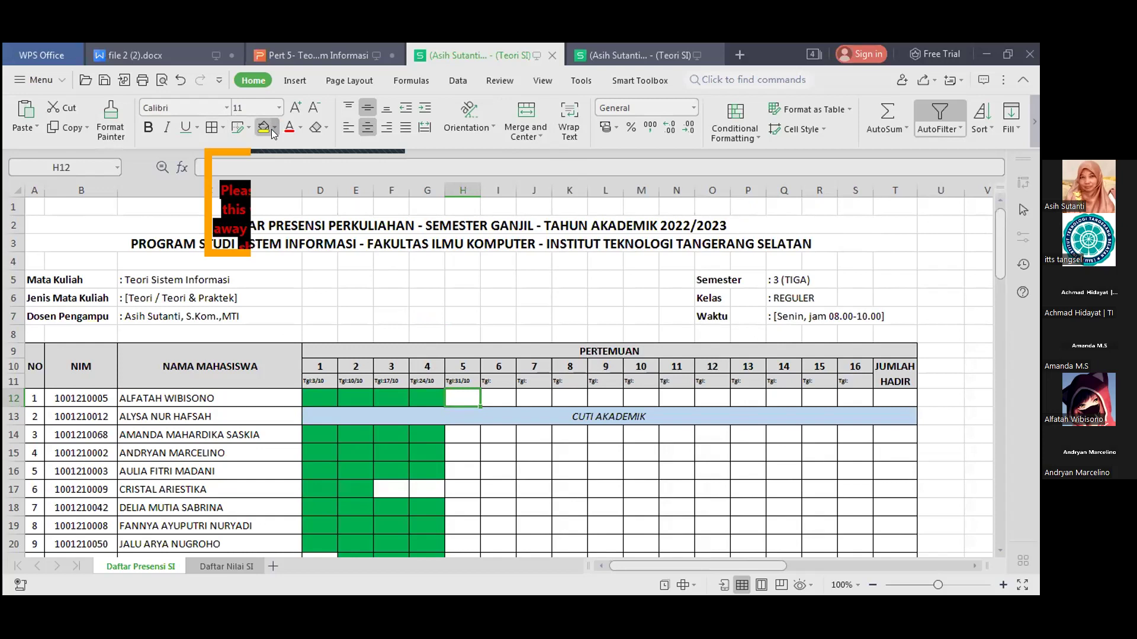
click(249, 188)
click(467, 438)
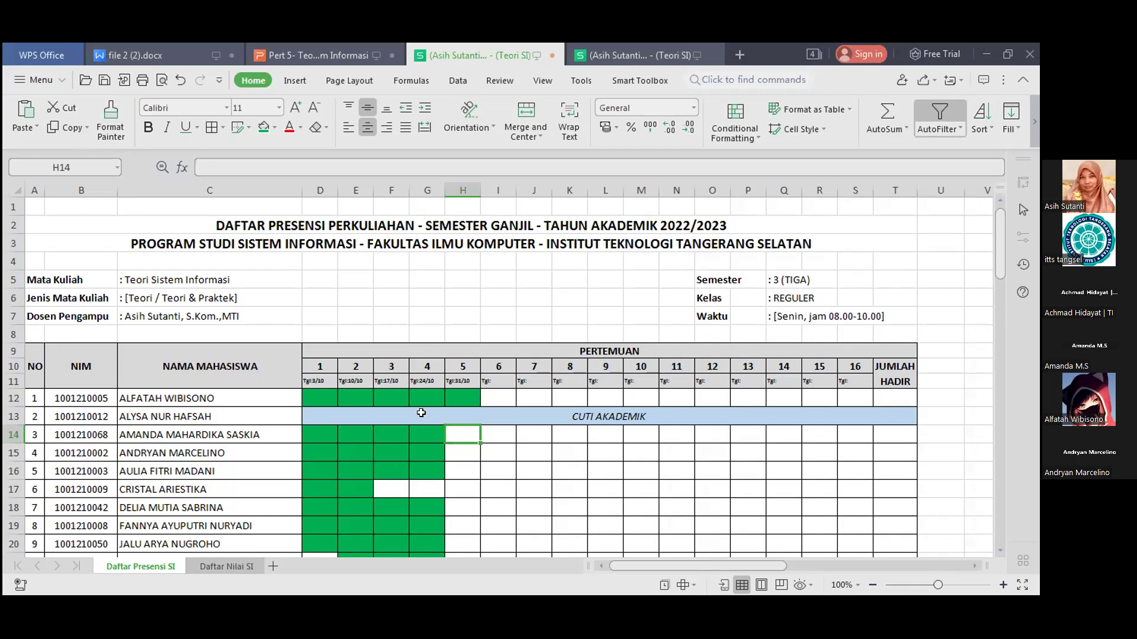
click(264, 135)
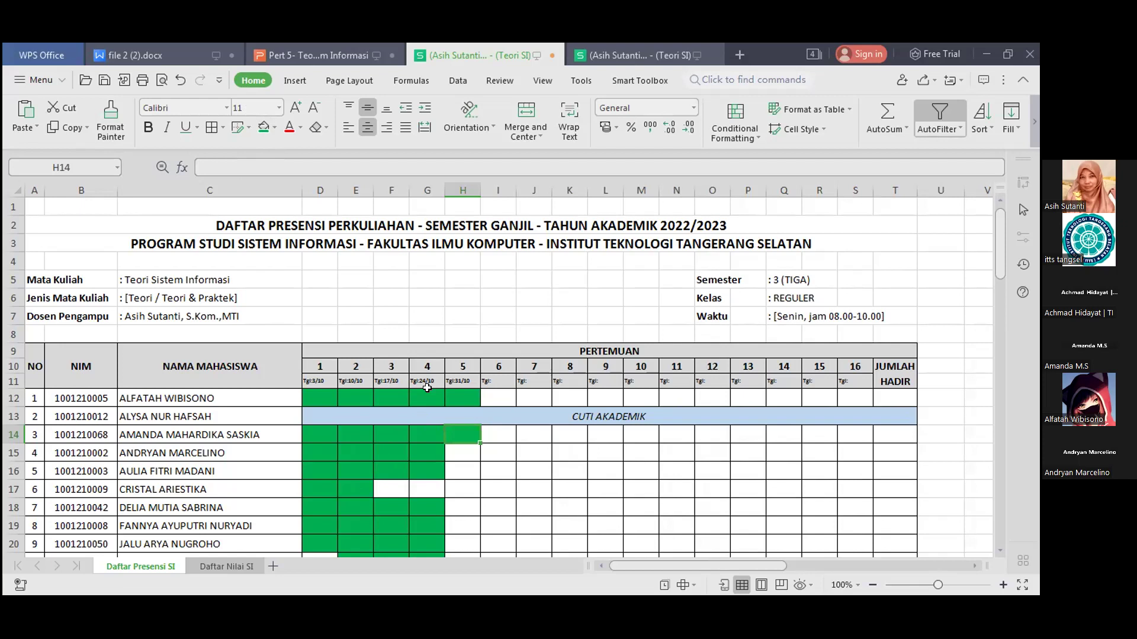
Mark students 4 and 5 present at meeting 5 by filling cells H15 and H16 green
click(463, 452)
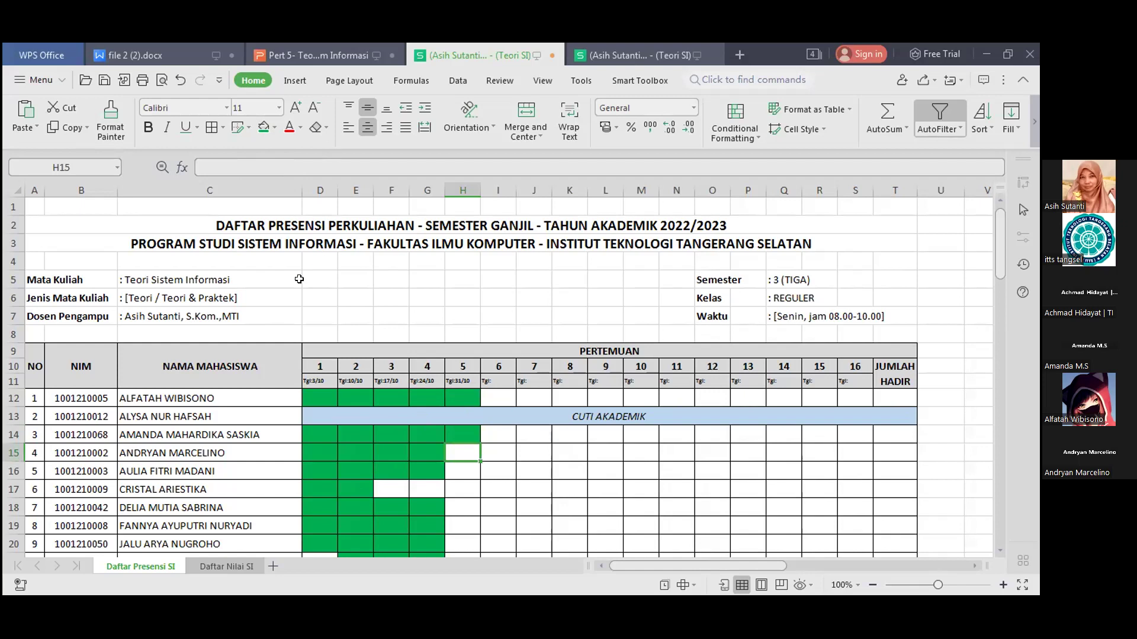
click(261, 127)
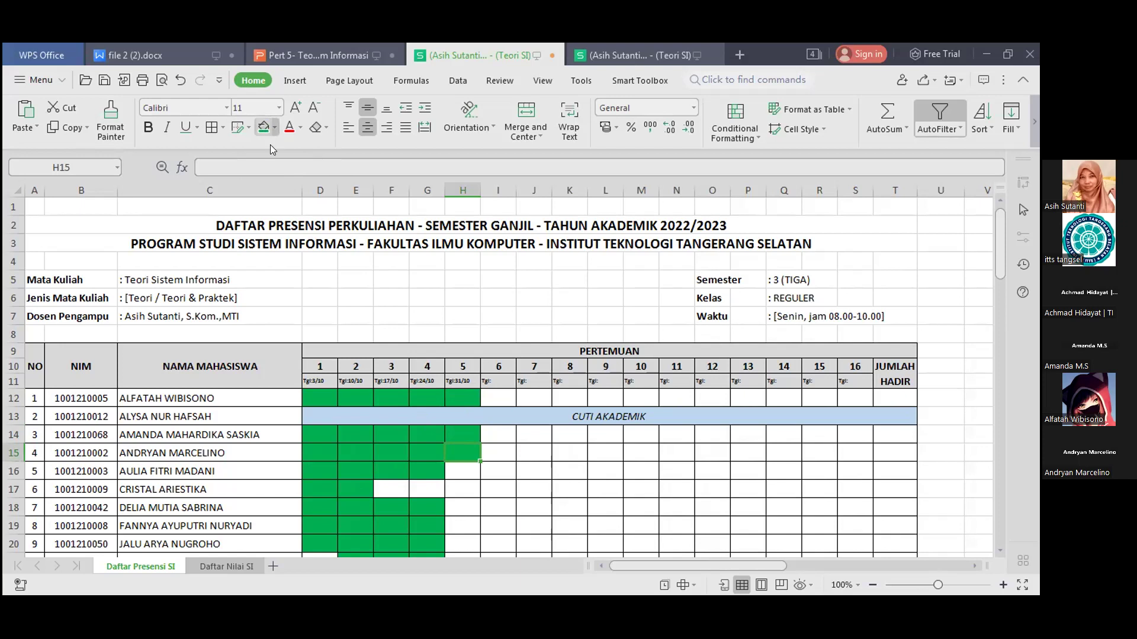
click(460, 471)
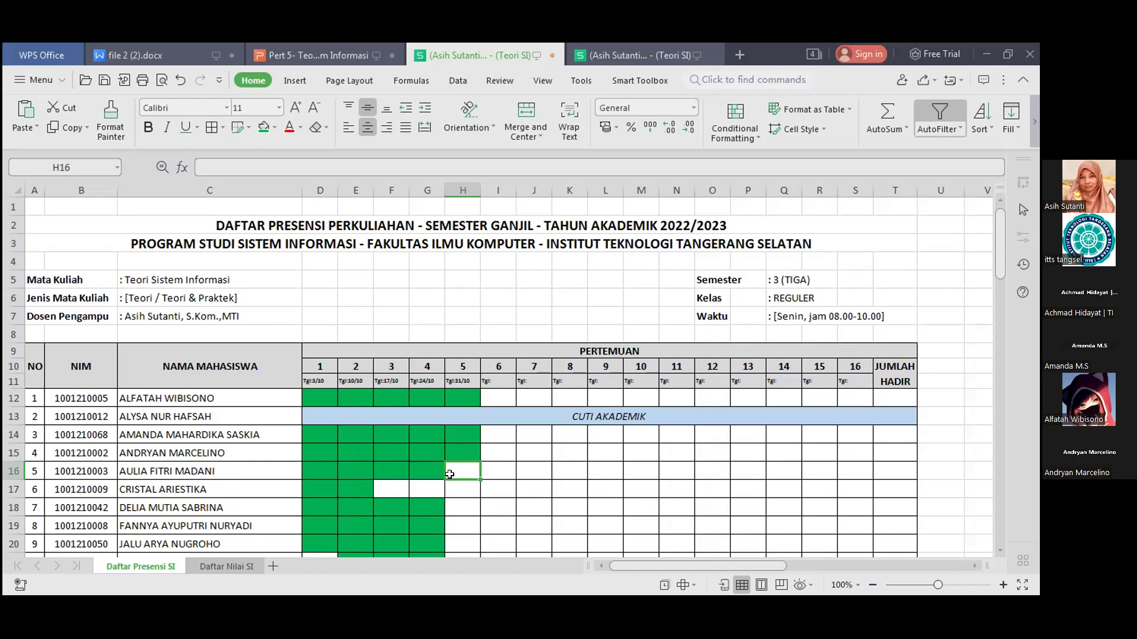
click(275, 126)
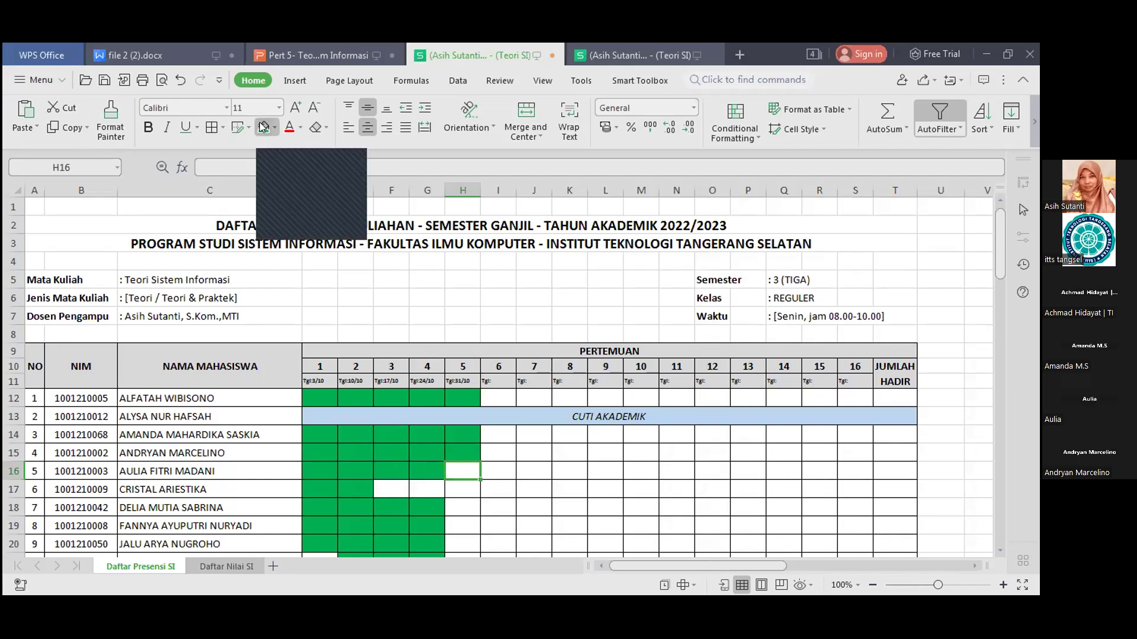
click(318, 227)
Fill H17 green for student 6 at meeting 5, and check the same student's cells for meetings 3 and 4
scroll(445, 504, down, 1)
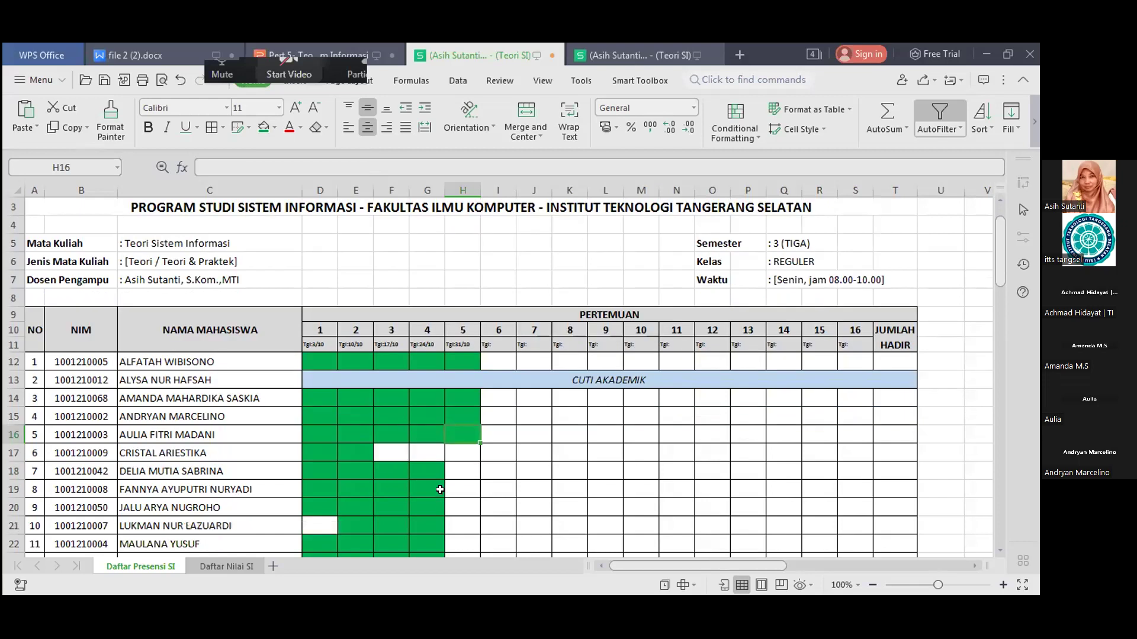
click(458, 451)
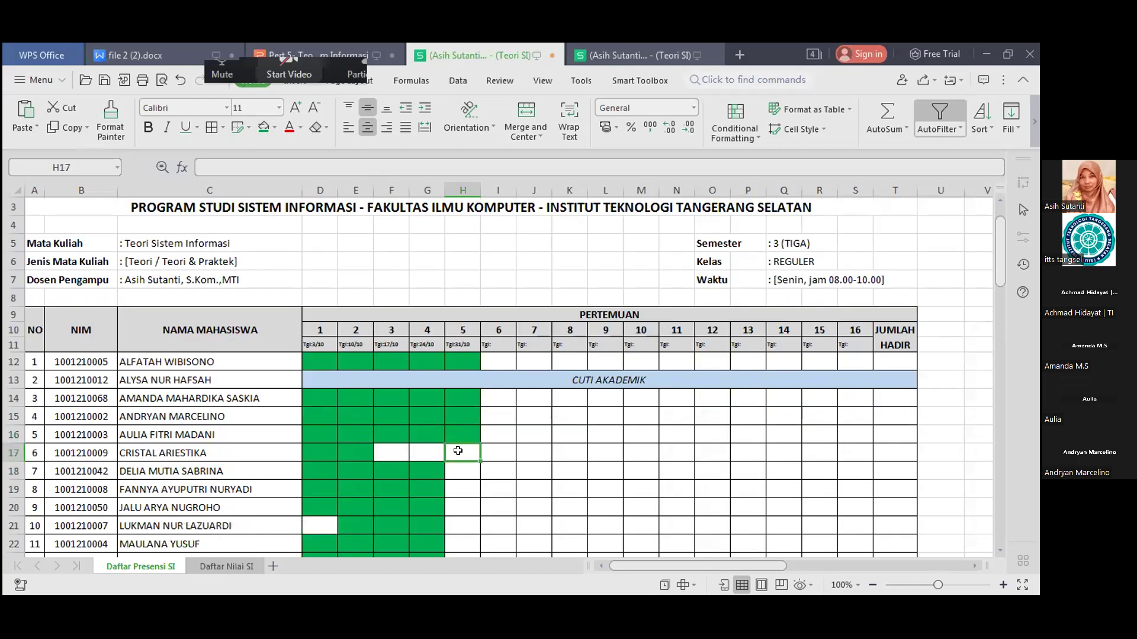
click(255, 126)
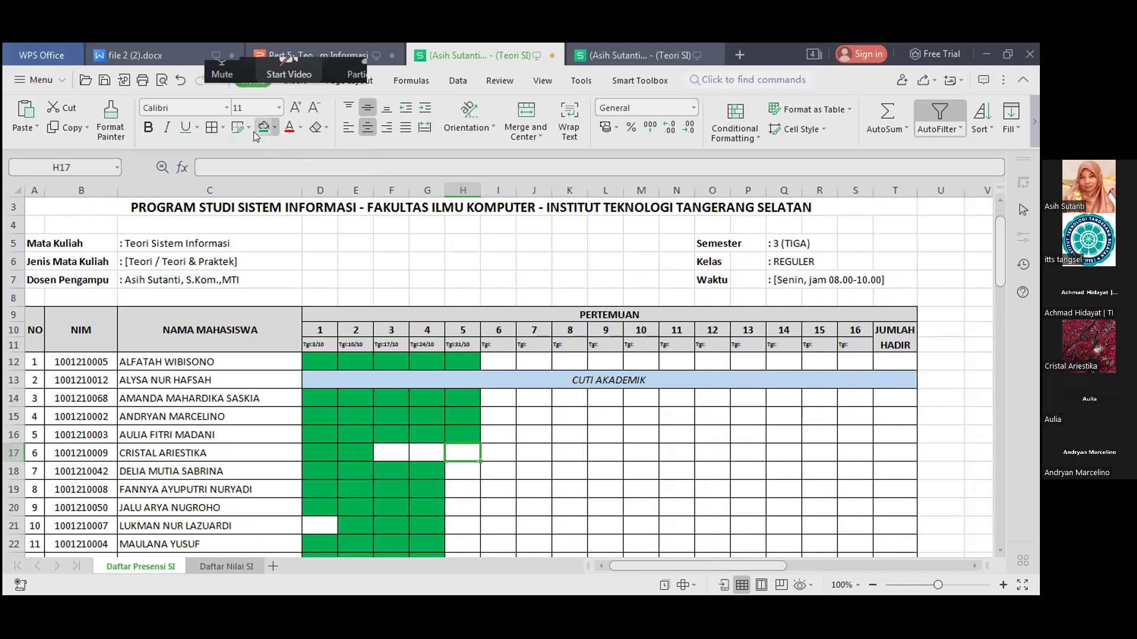
click(394, 452)
click(435, 452)
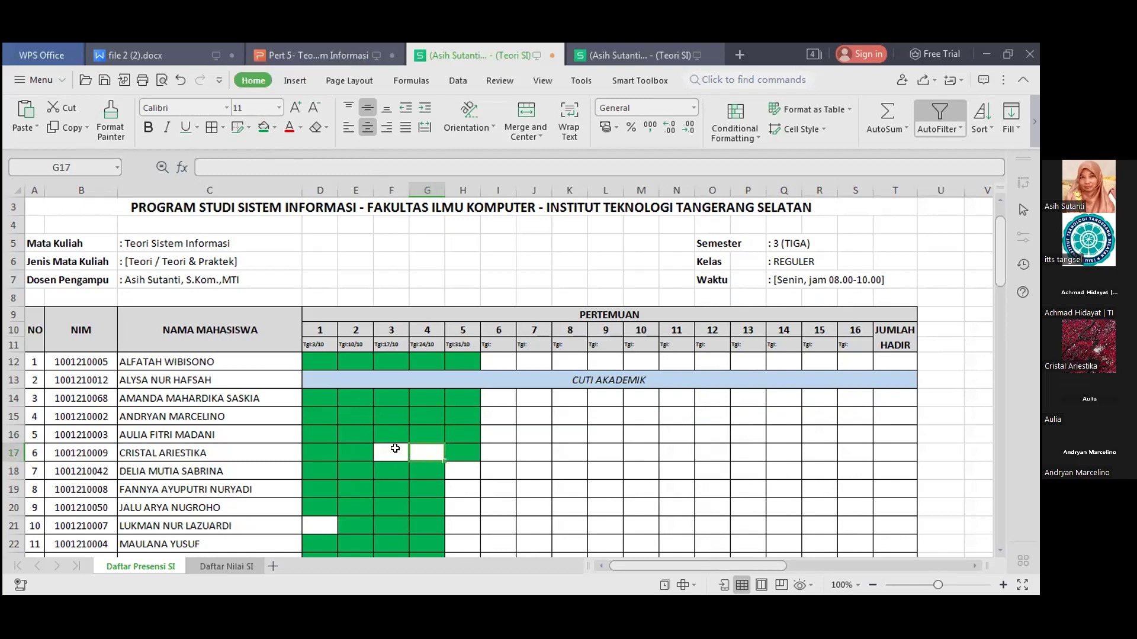
click(390, 448)
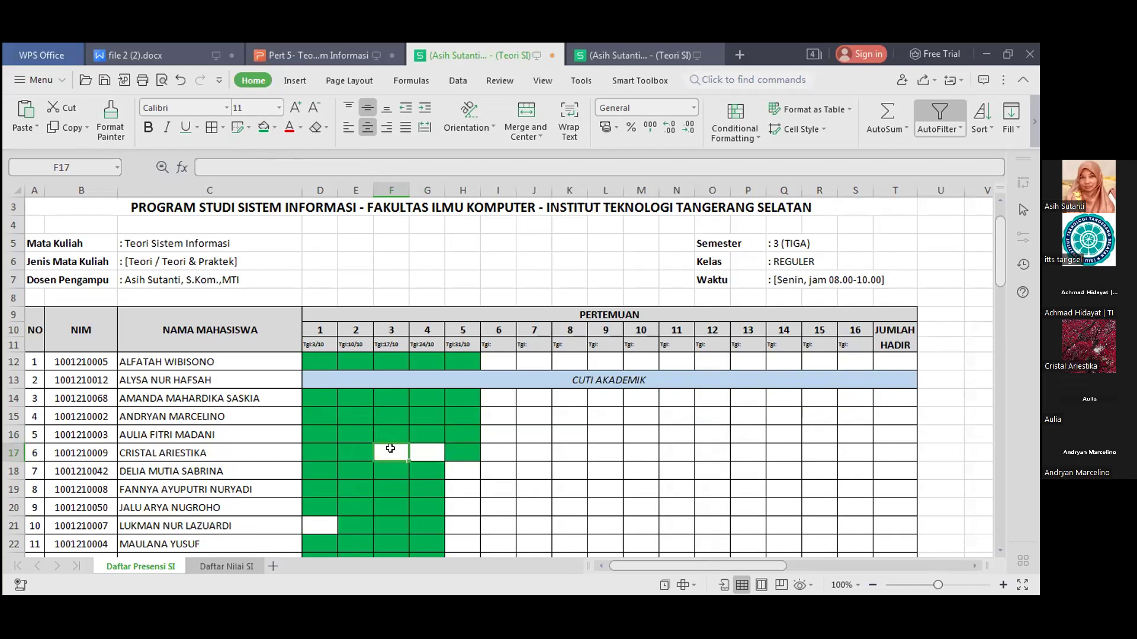
click(427, 450)
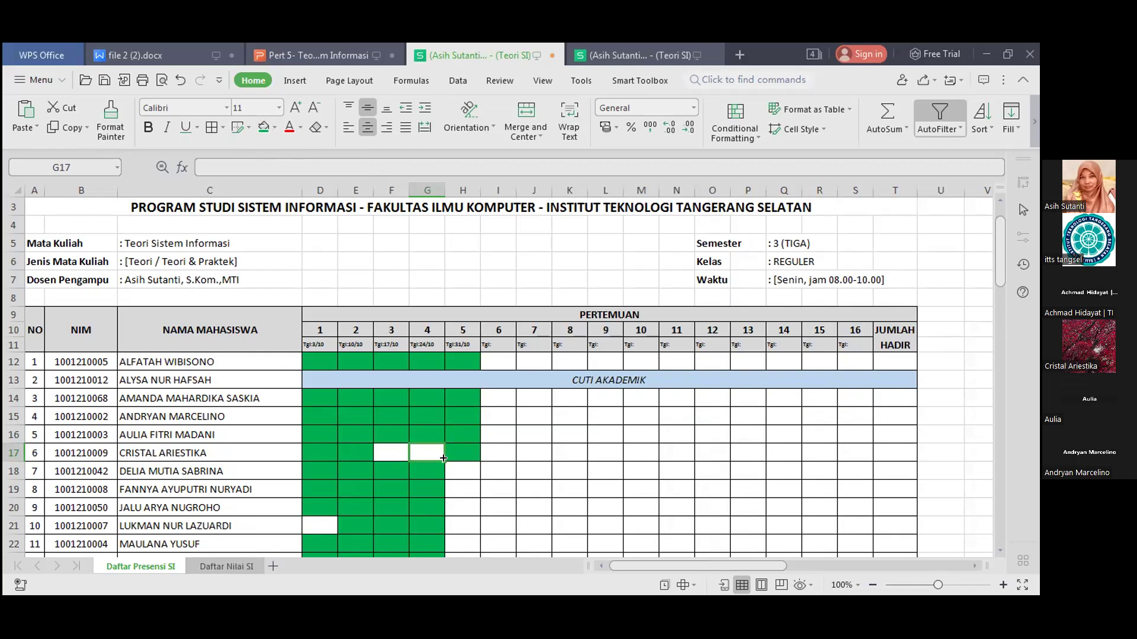
Mark students 7, 8 and 9 present at meeting 5 by filling cells H18, H19 and H20 green
click(457, 472)
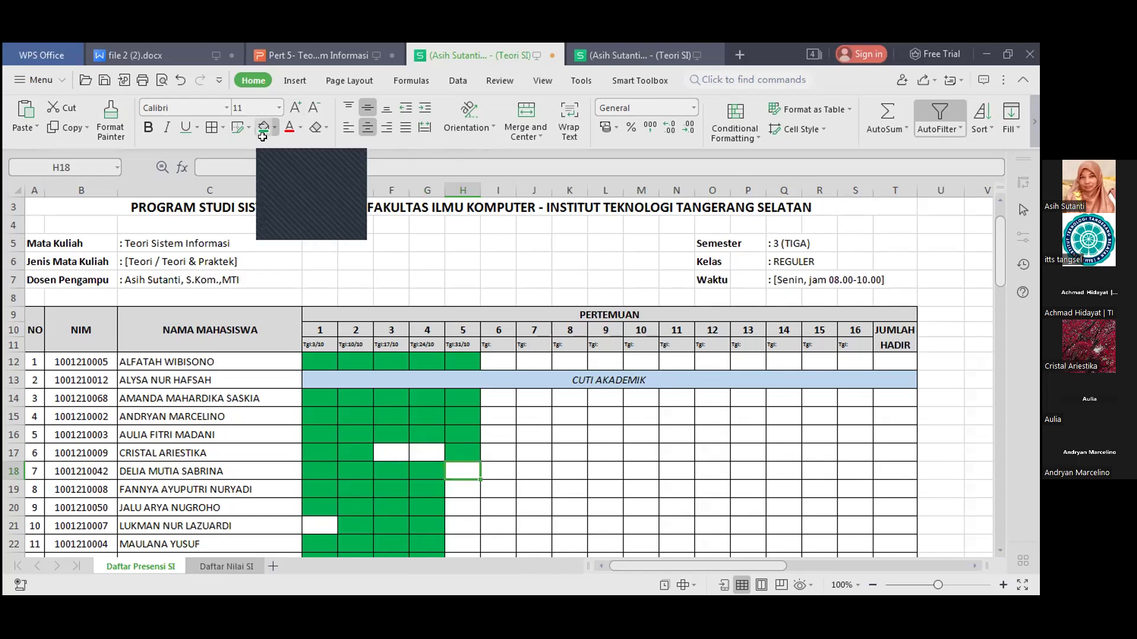
scroll(456, 452, down, 1)
click(457, 451)
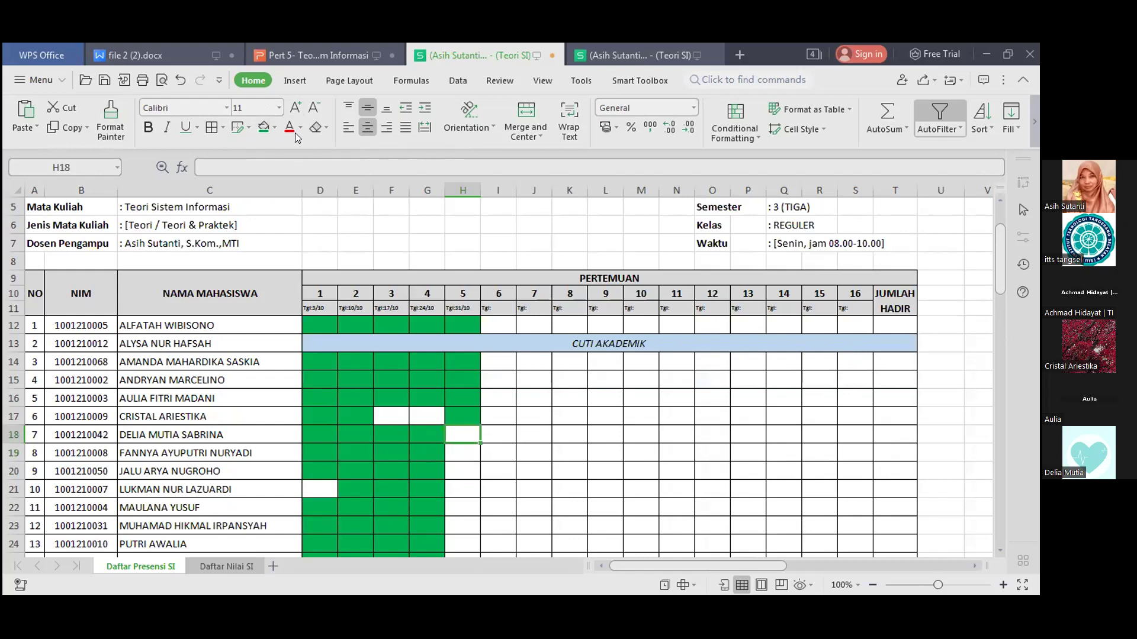
key(F4)
click(456, 452)
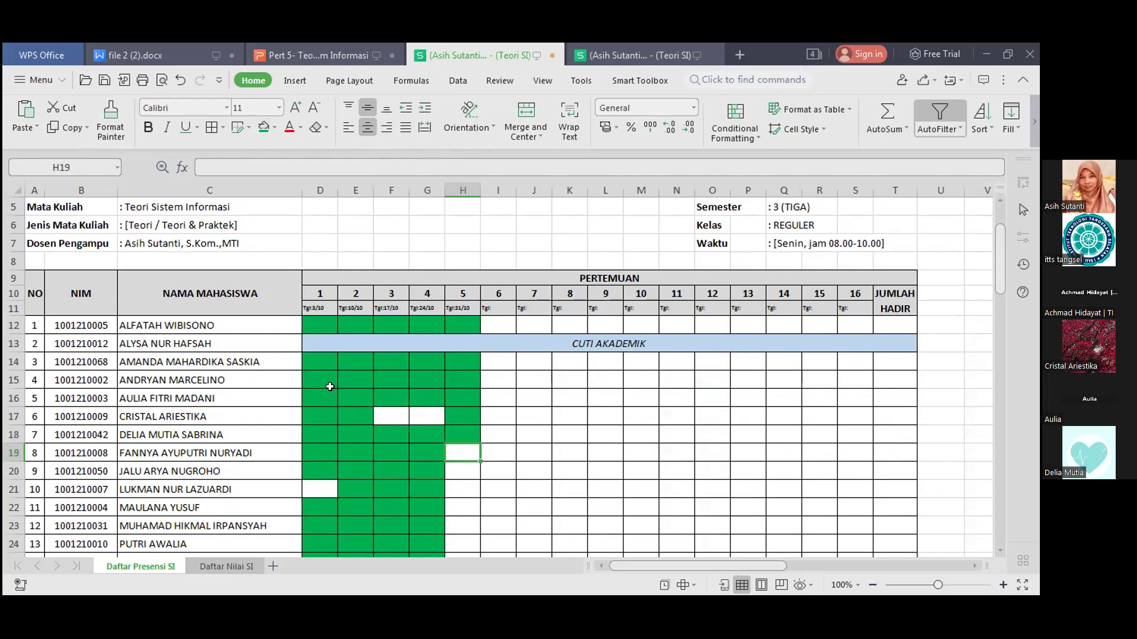
click(265, 127)
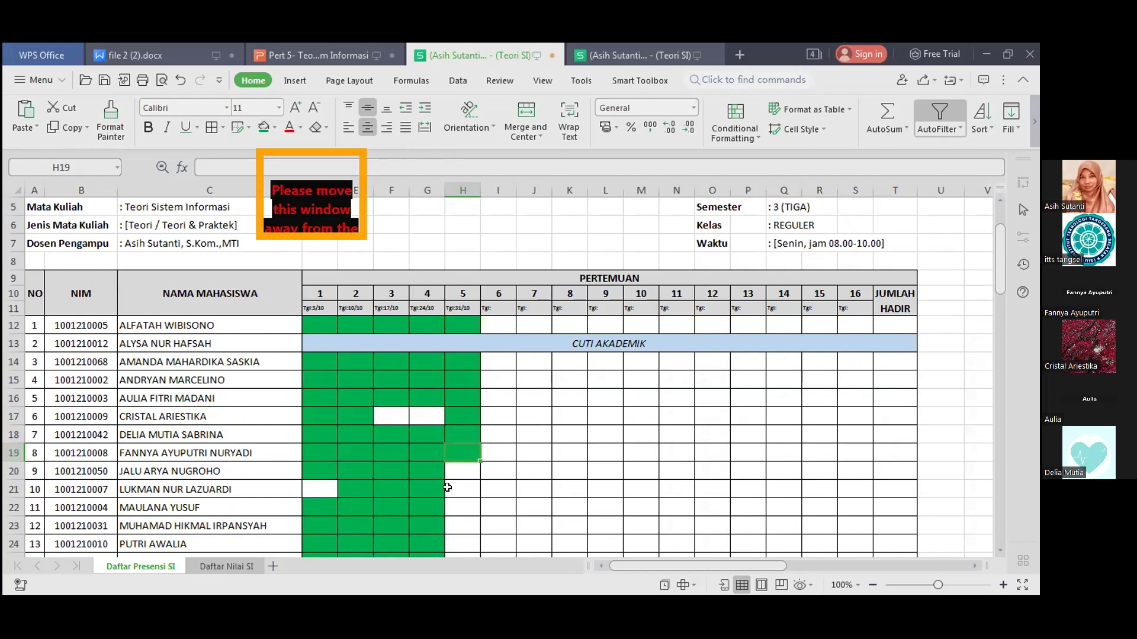
click(467, 473)
click(265, 128)
Skip student 10 and mark students 11 and 12 present at meeting 5 by filling H22 and H23 green
scroll(436, 391, down, 1)
click(450, 452)
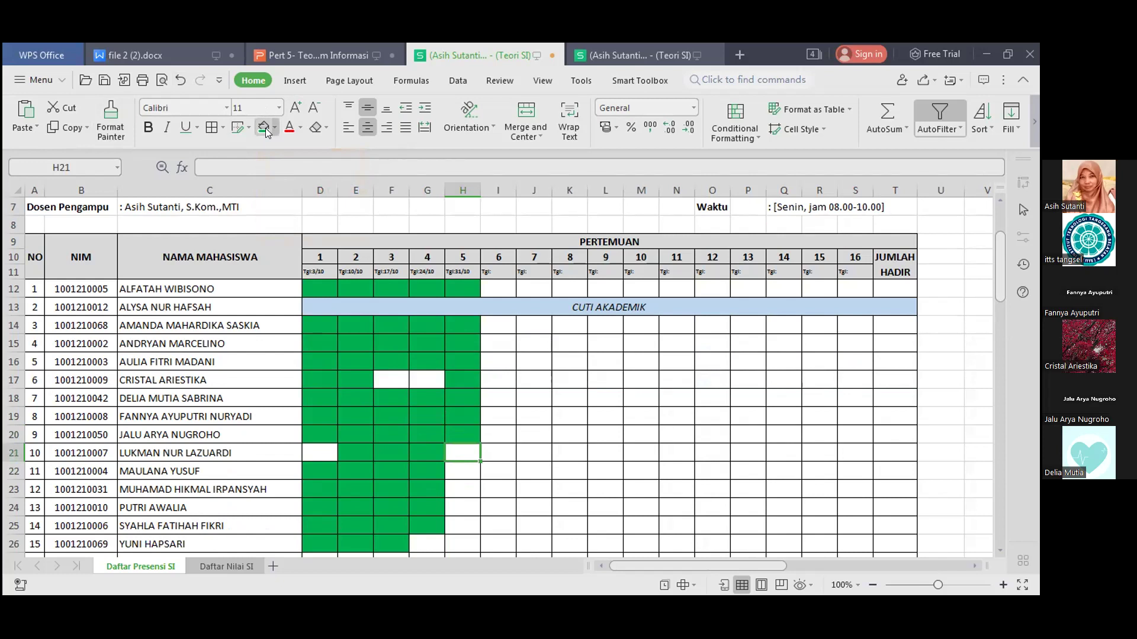
click(464, 471)
scroll(415, 435, down, 1)
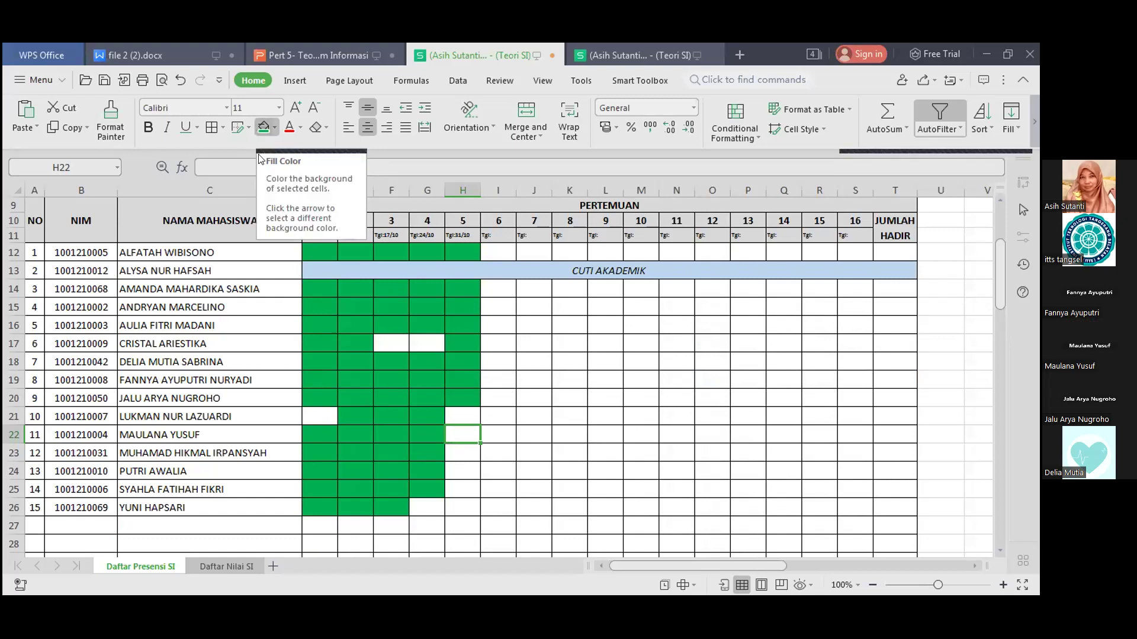
click(264, 127)
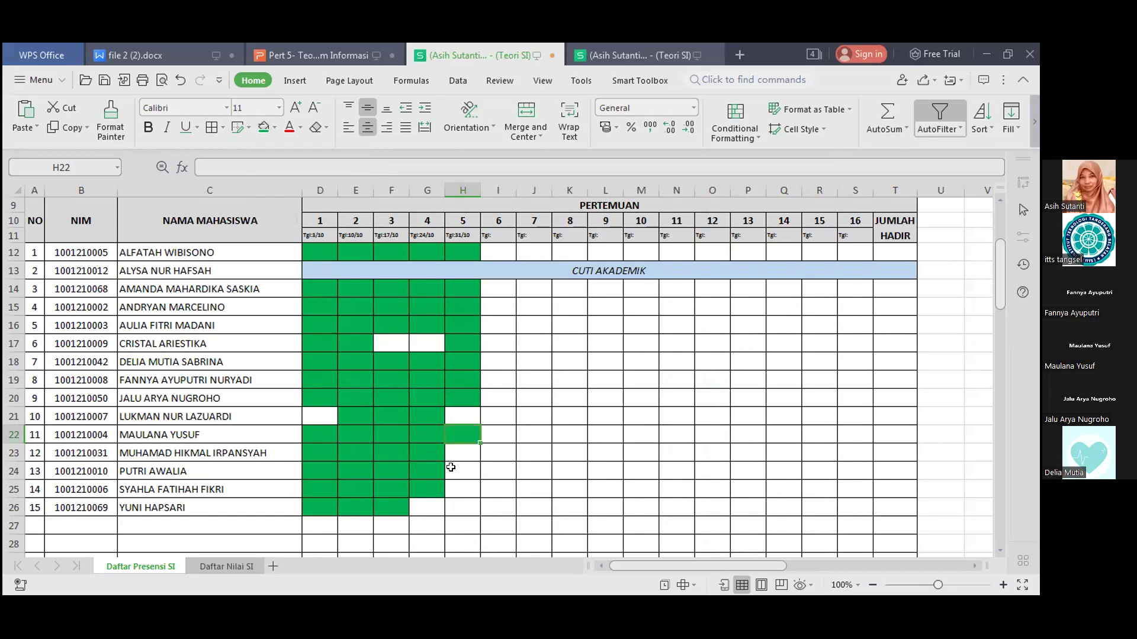
click(458, 454)
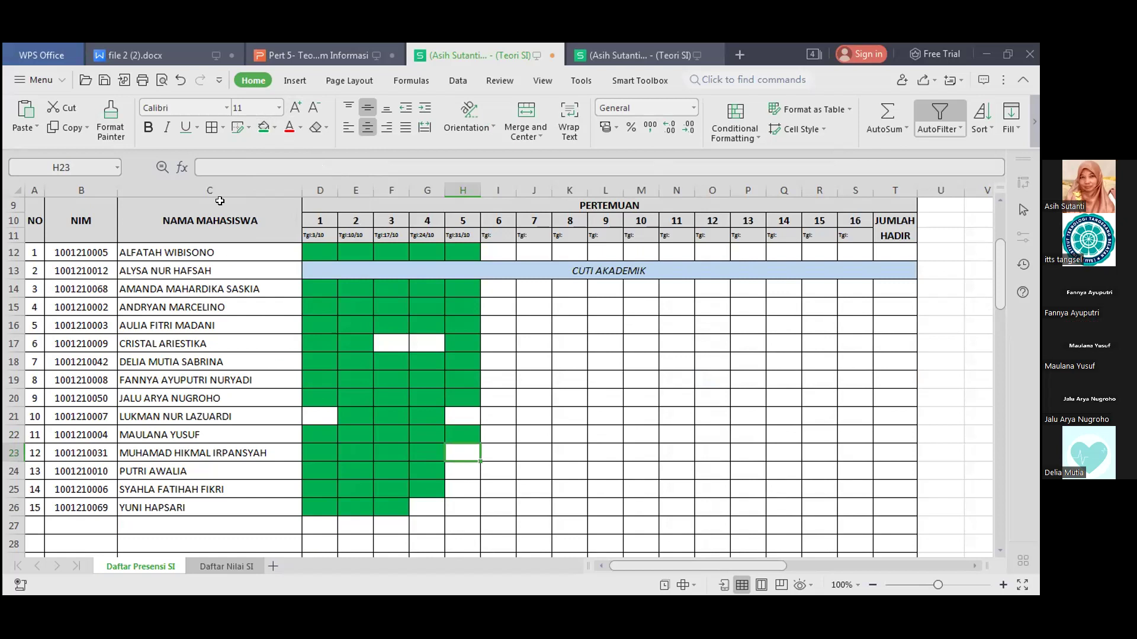
click(261, 128)
Skip student 13 and mark students 14 and 15 present at meeting 5 by filling H25 and H26 green
click(458, 467)
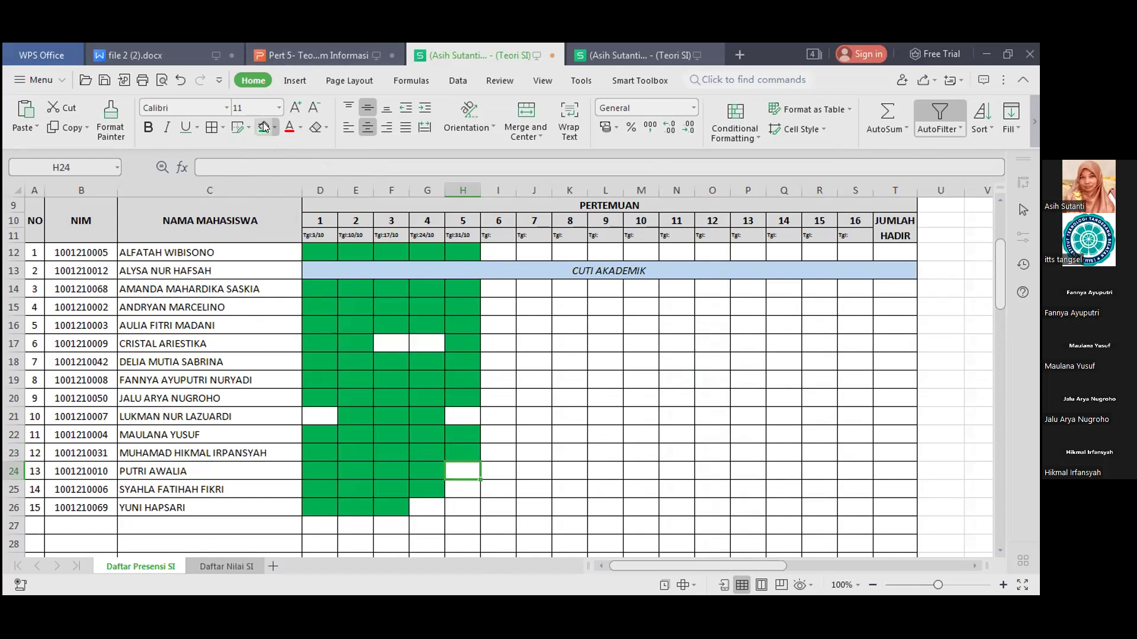
click(460, 487)
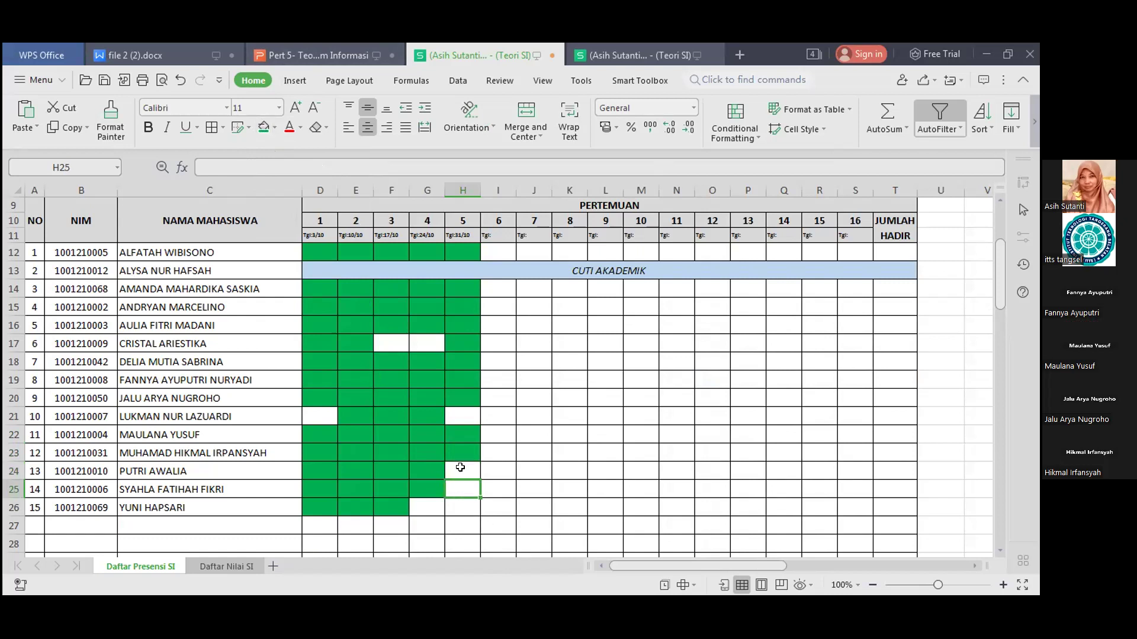
click(460, 466)
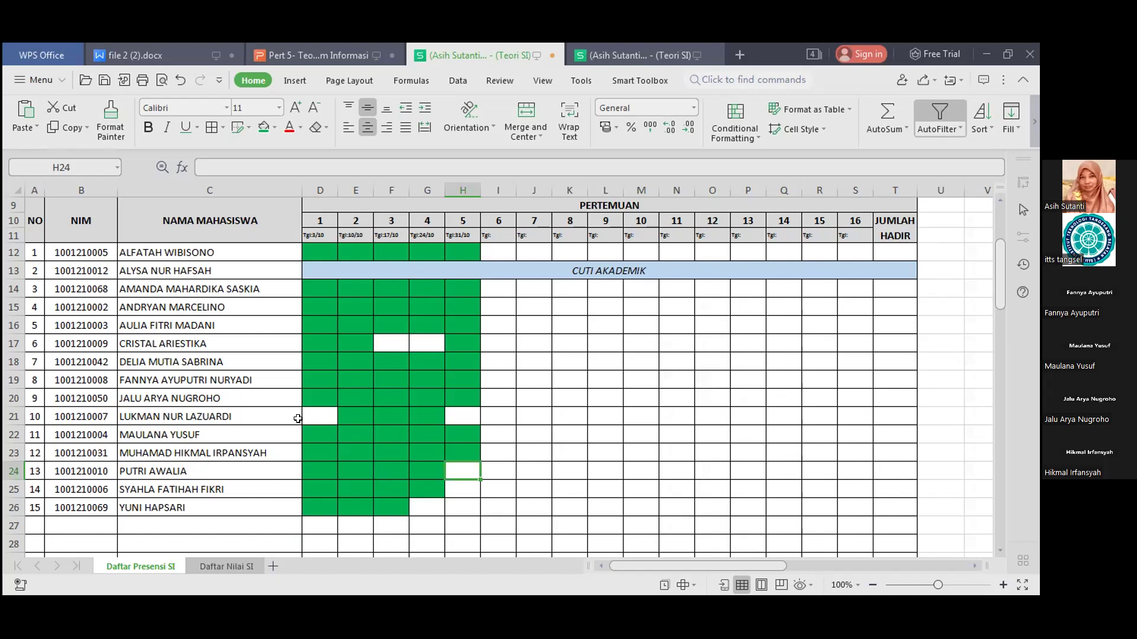
click(451, 486)
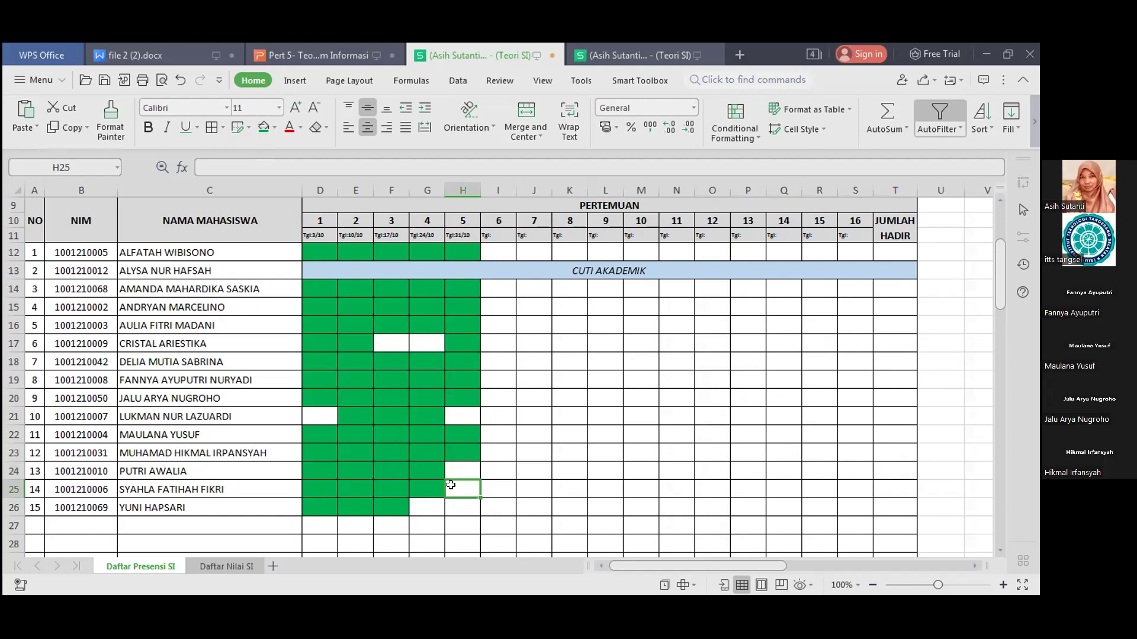
click(263, 126)
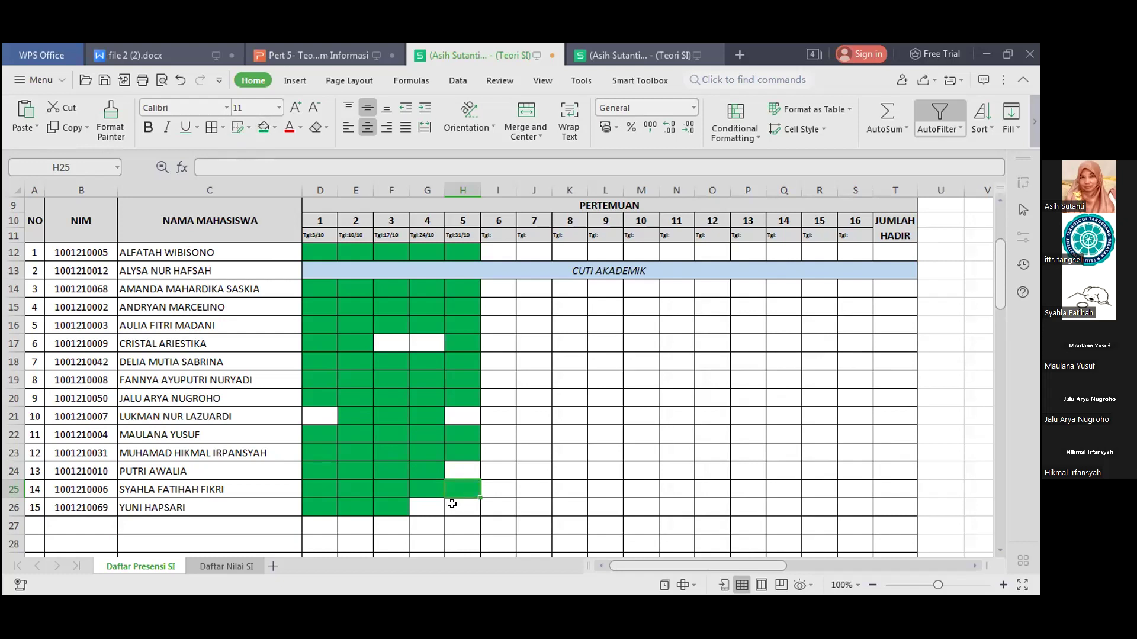
key(Down)
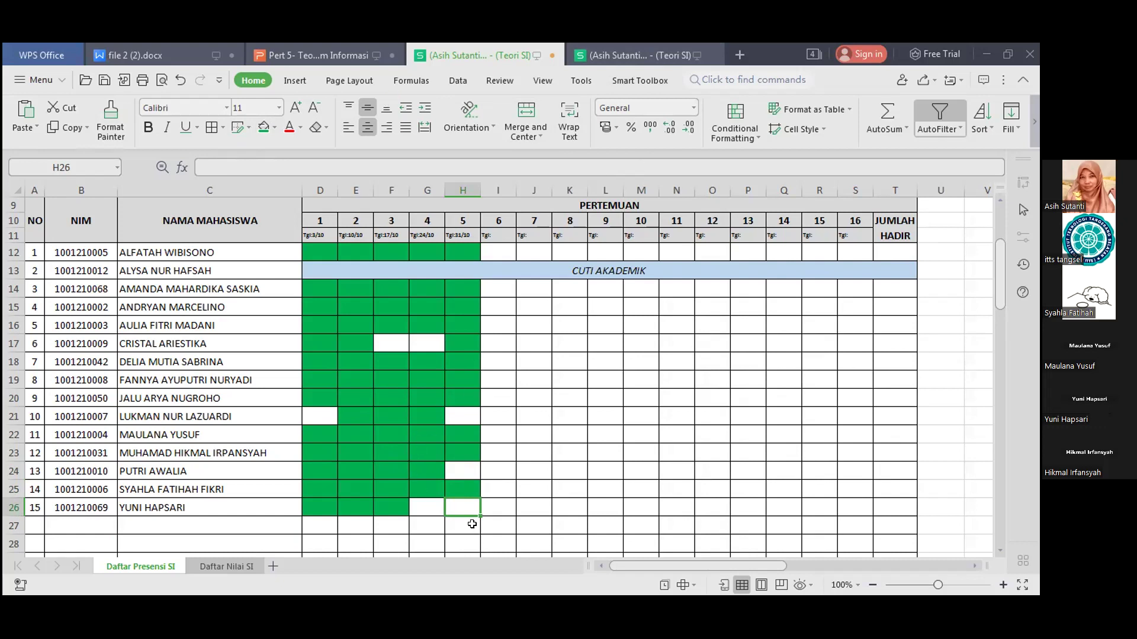
click(263, 126)
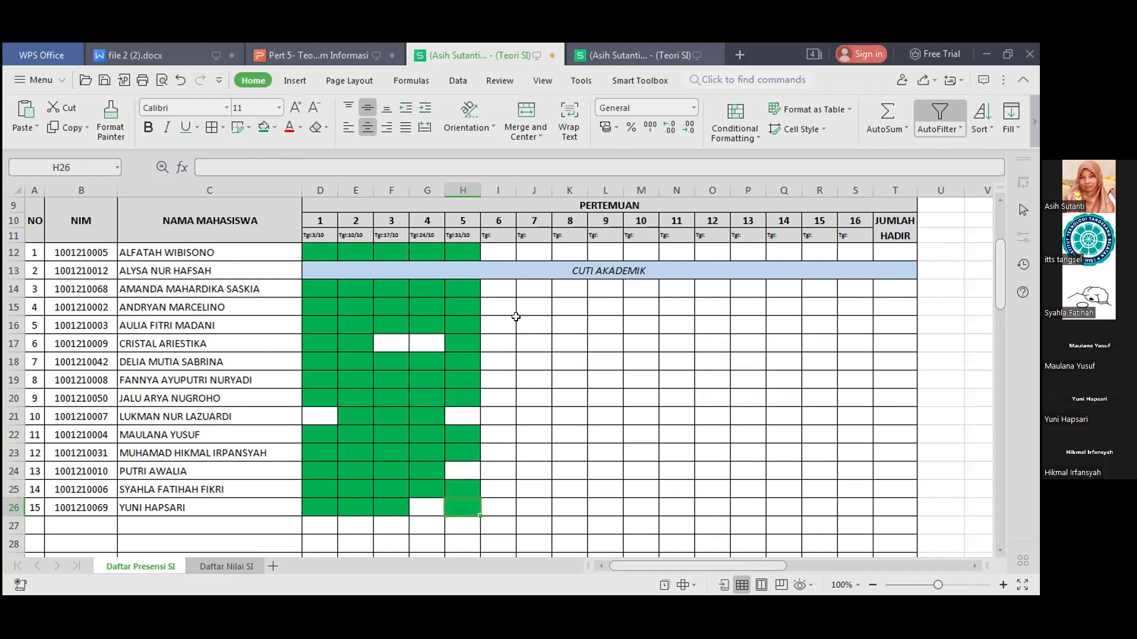
scroll(512, 317, up, 1)
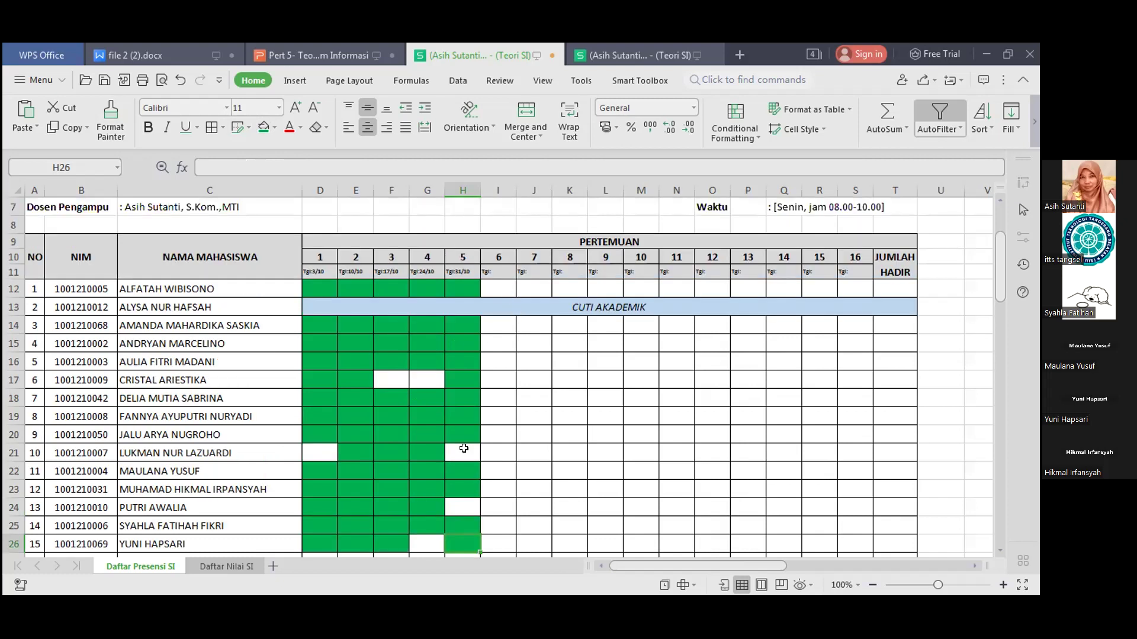
scroll(474, 441, down, 2)
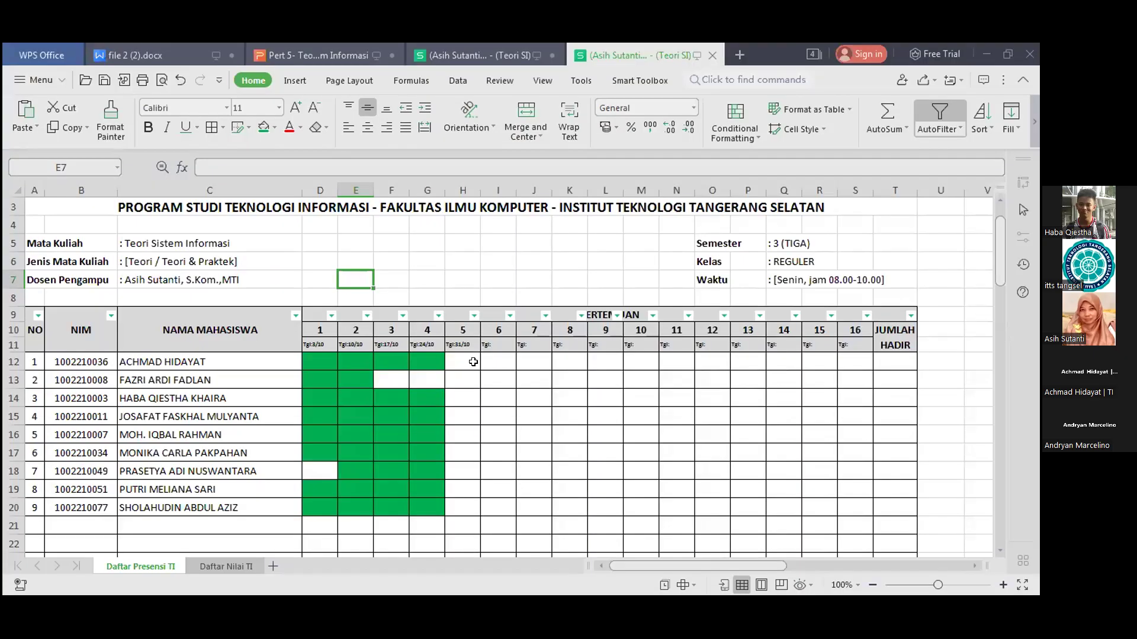
In the Teknologi Informasi attendance sheet, mark students 1, 3 and 4 present at meeting 5 by filling H12, H14 and H15 green
click(462, 362)
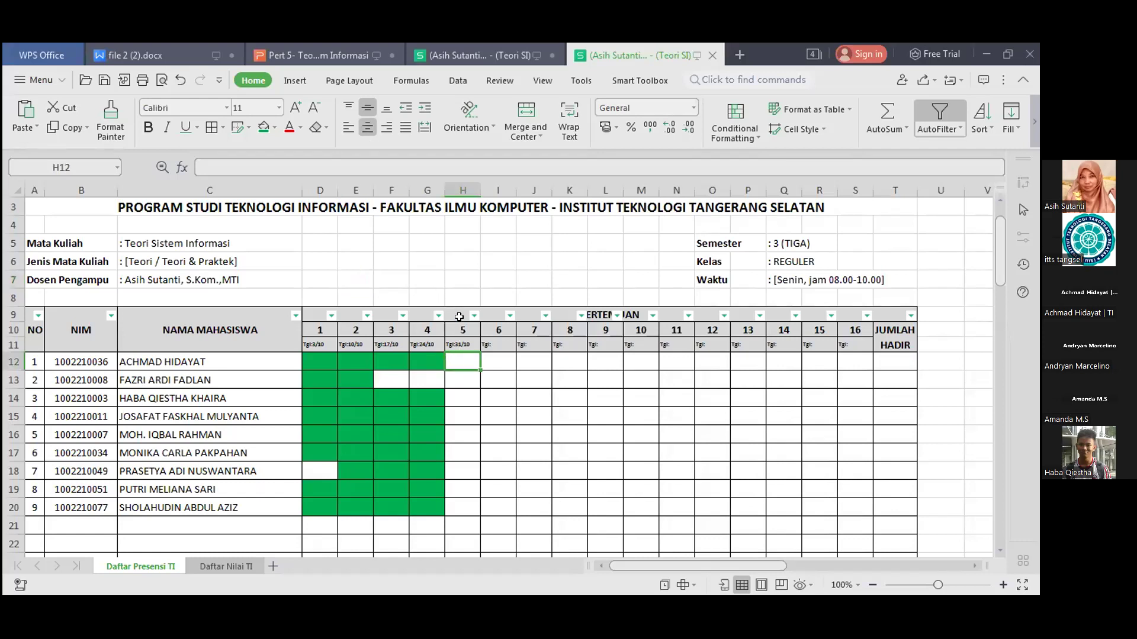
click(262, 128)
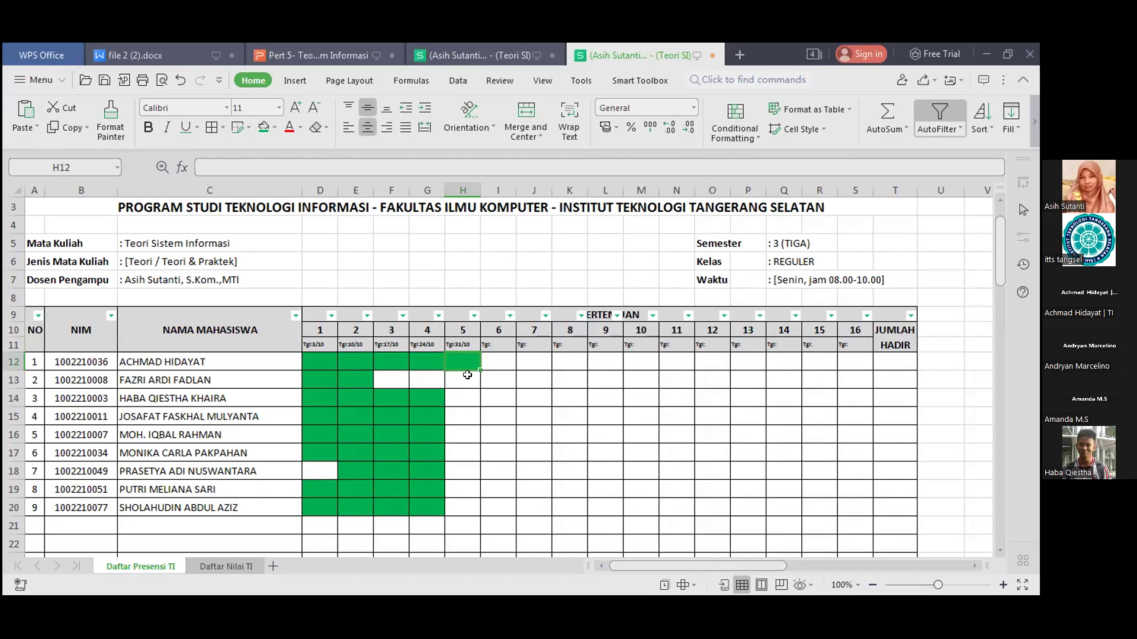
click(463, 399)
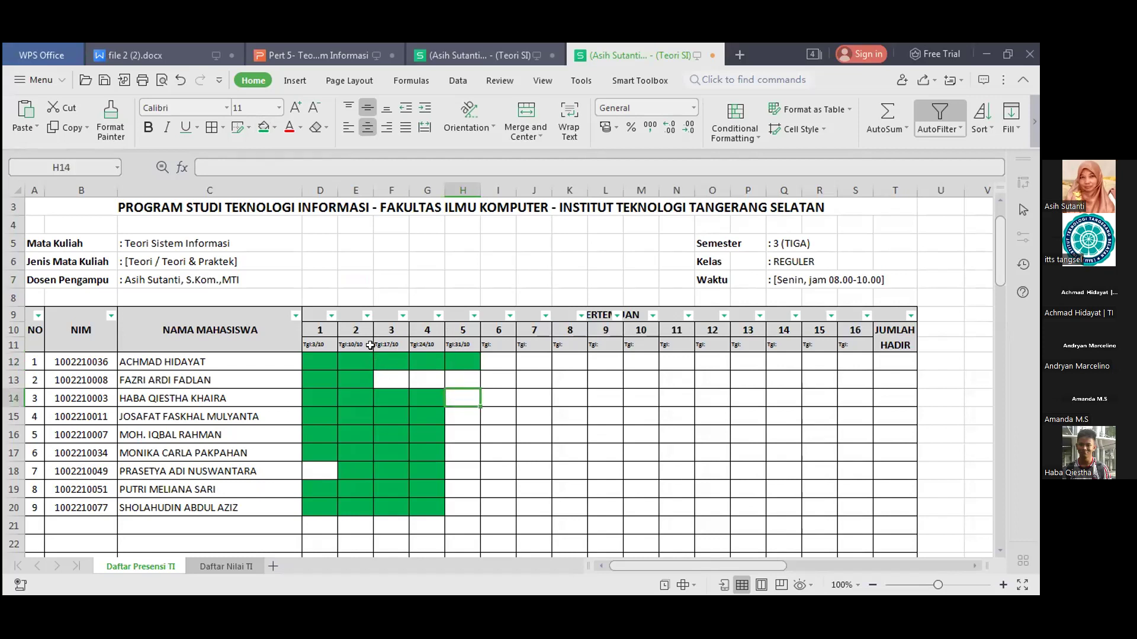
click(264, 127)
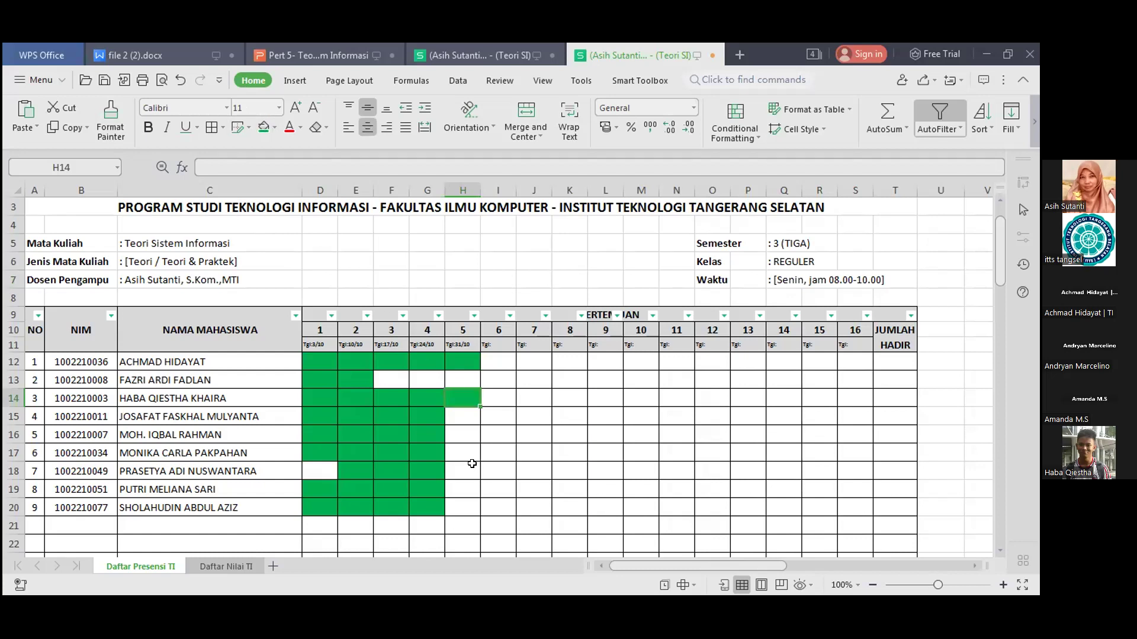
click(463, 417)
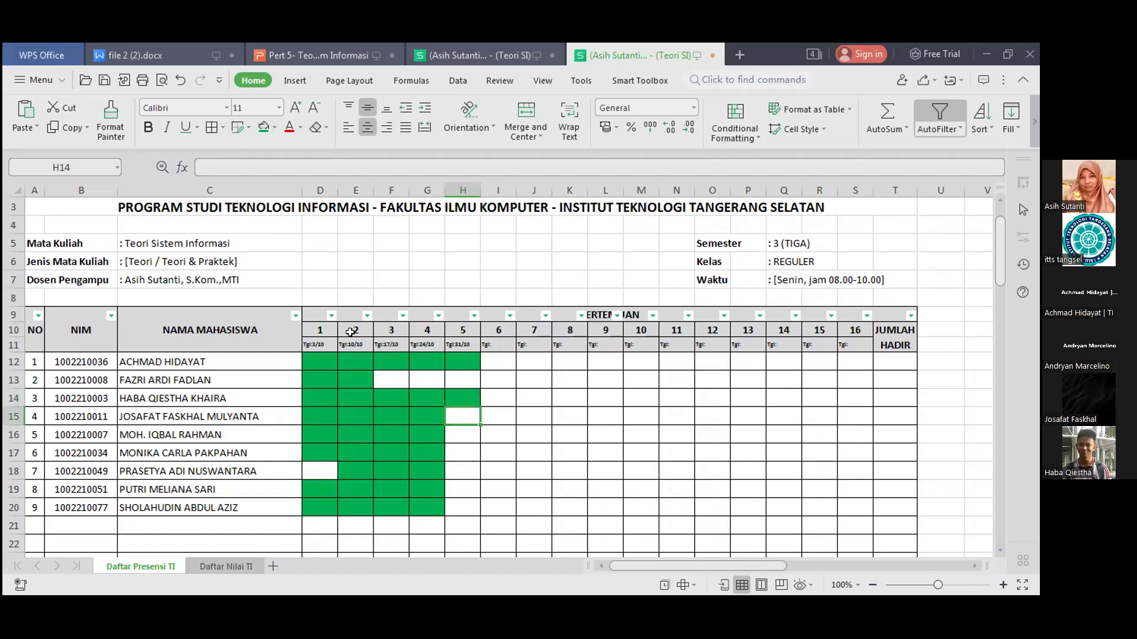
click(264, 126)
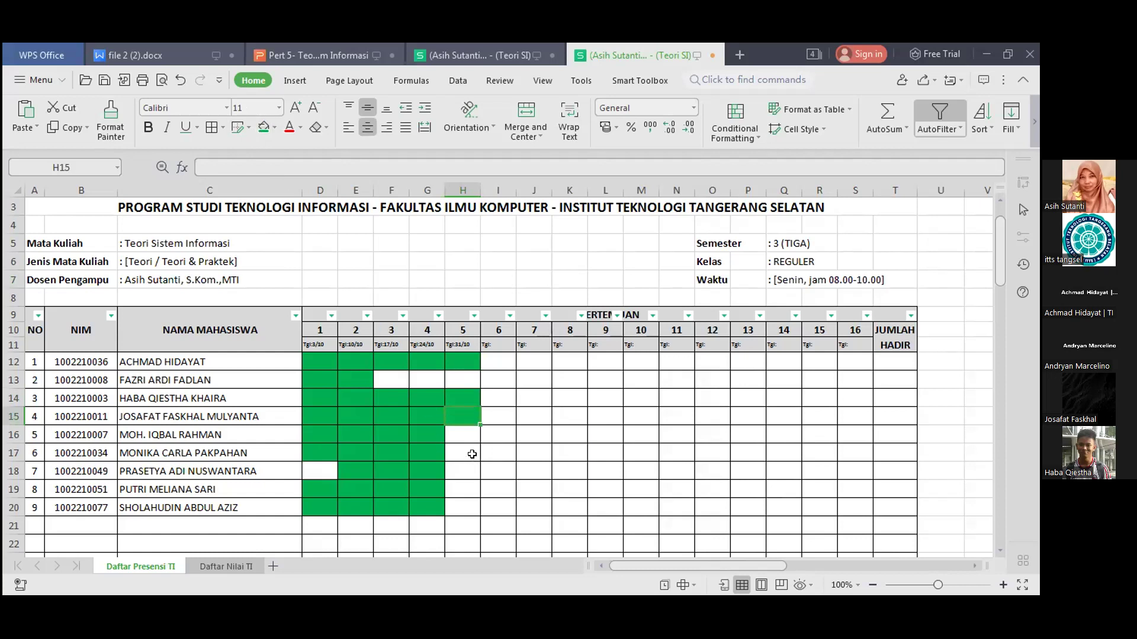
Mark students 5 and 6 present at meeting 5 by filling cells H16 and H17 green
click(455, 435)
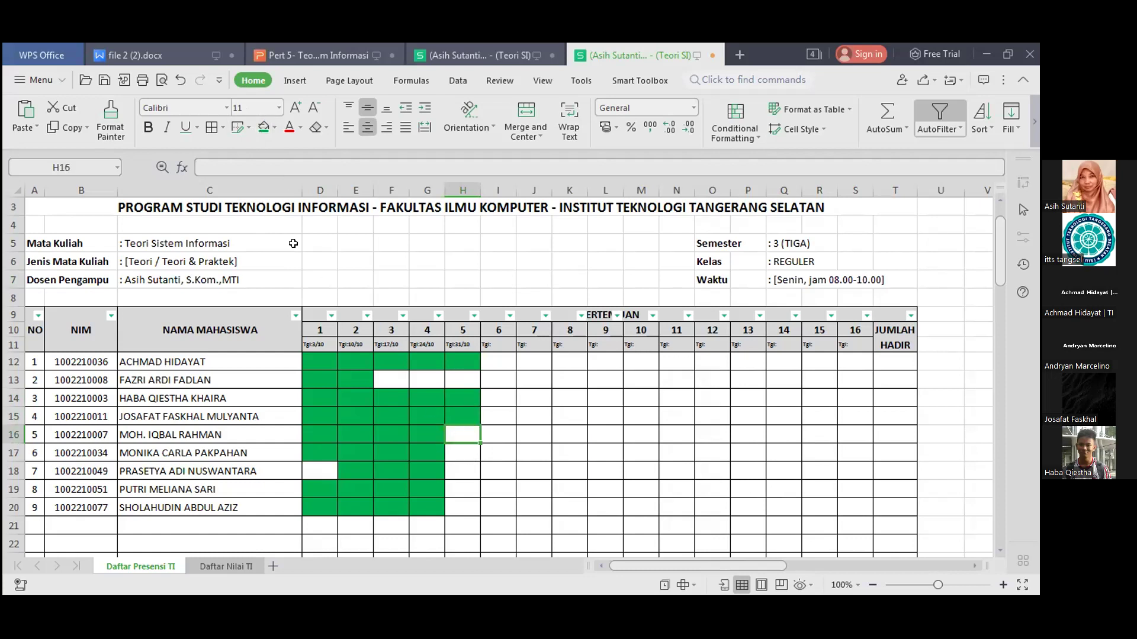
click(261, 126)
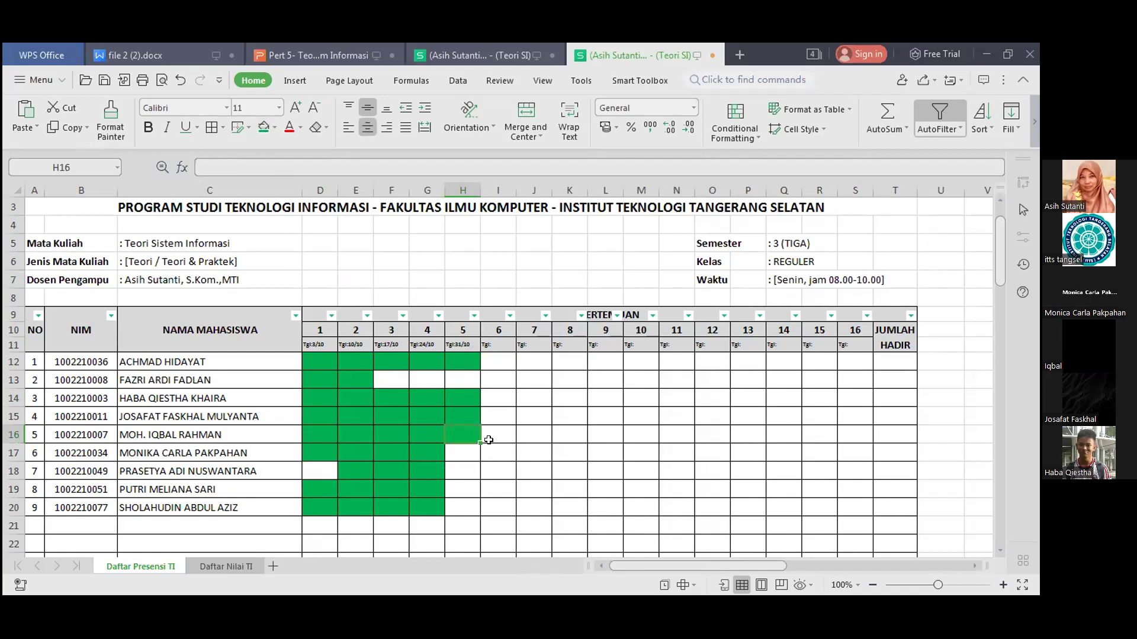
click(460, 450)
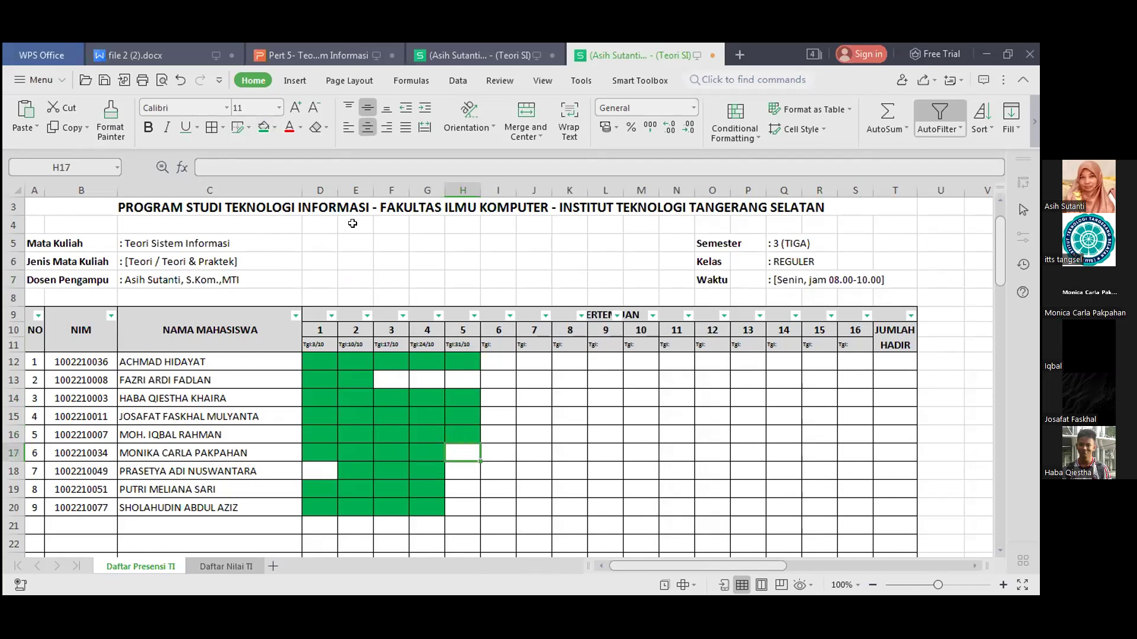
click(263, 128)
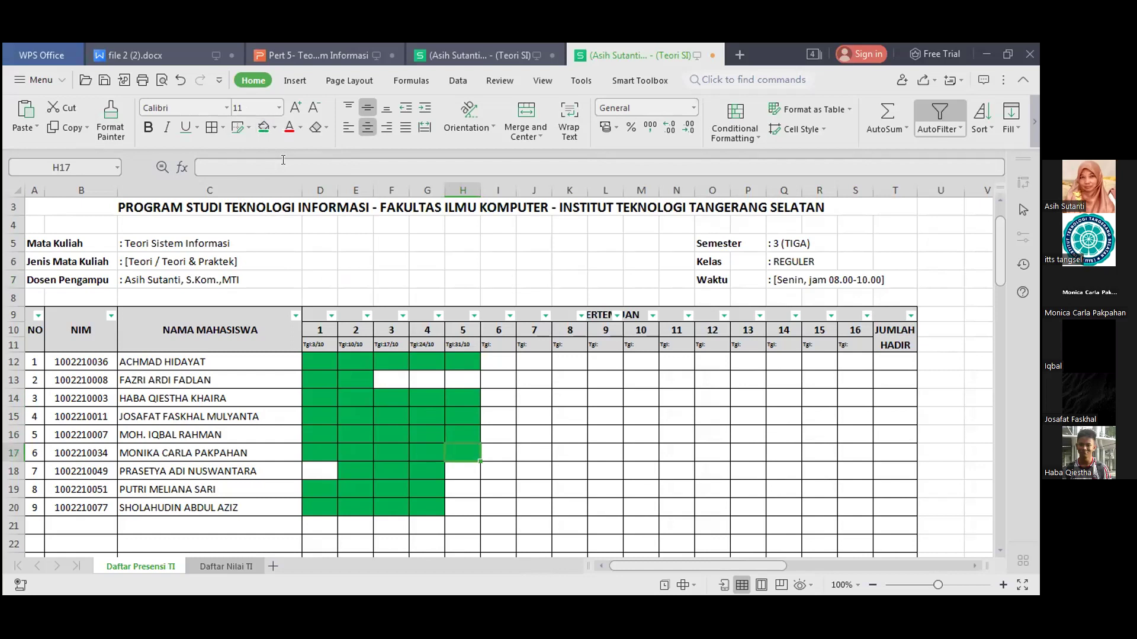
Fill H18 yellow for student 7 at meeting 5 instead of green
click(461, 473)
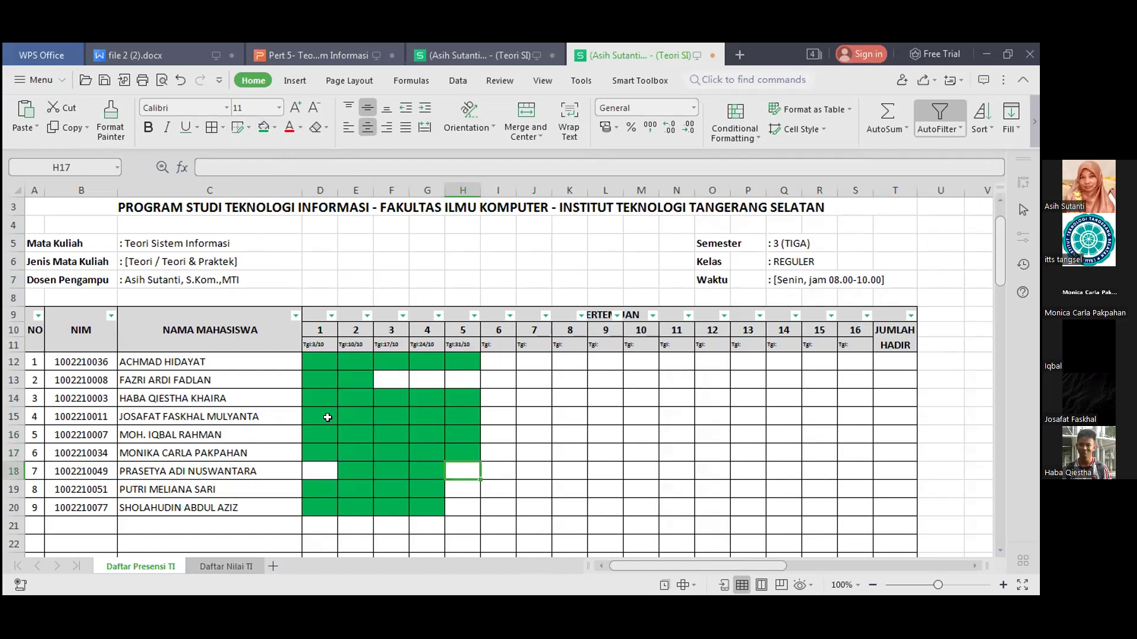
click(275, 129)
click(300, 237)
Fill H19 green for student 8 at meeting 5, and select H20 for student 9
click(458, 484)
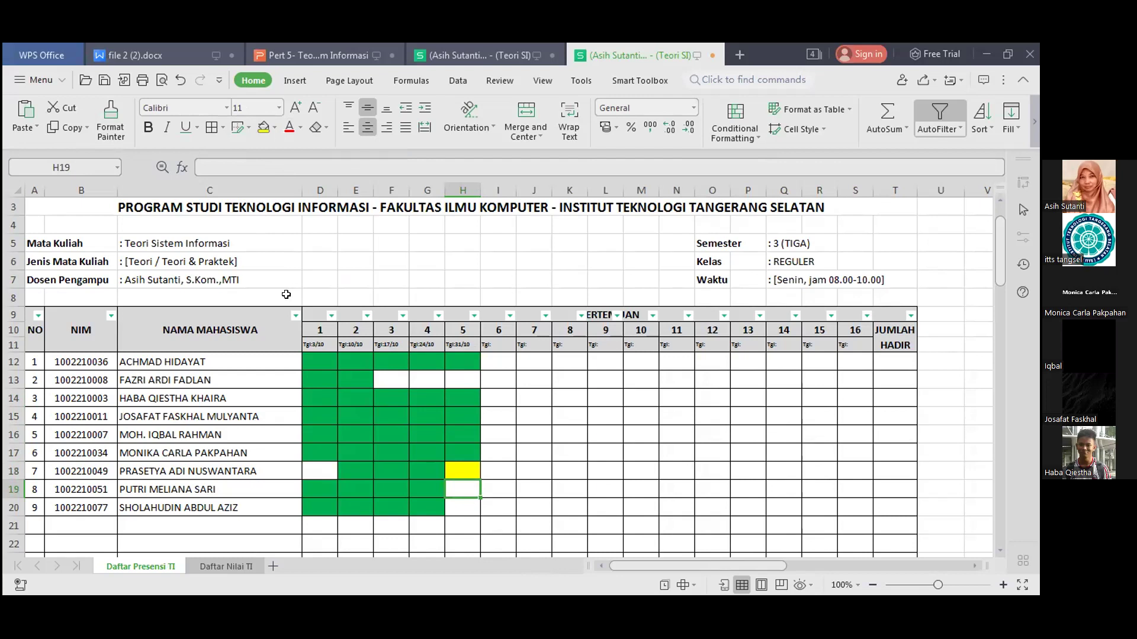
click(267, 128)
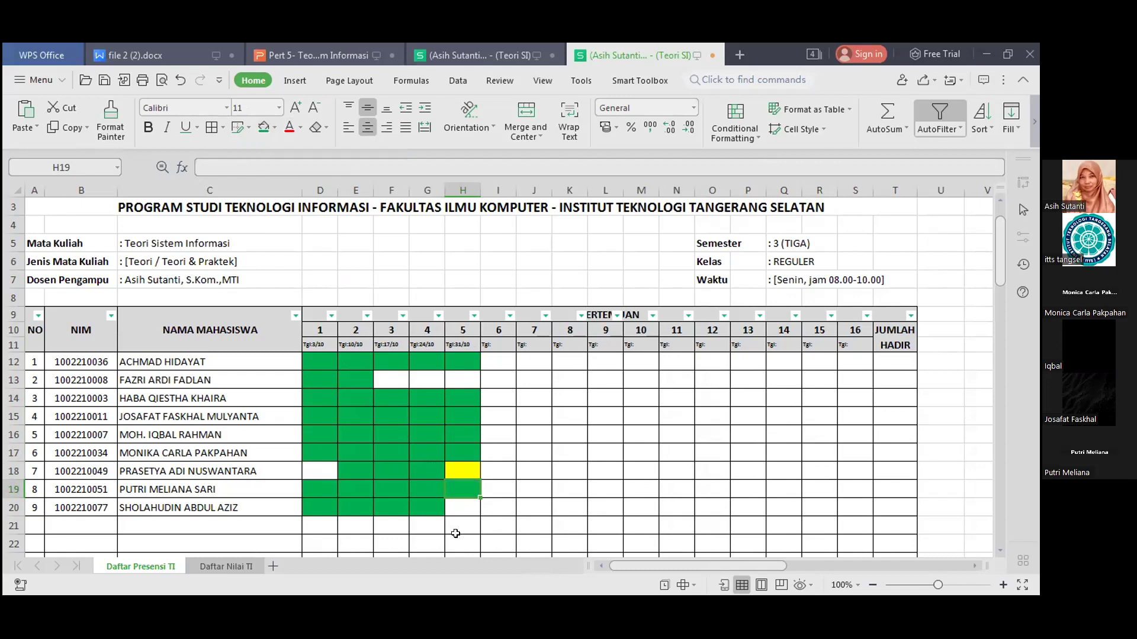
click(460, 509)
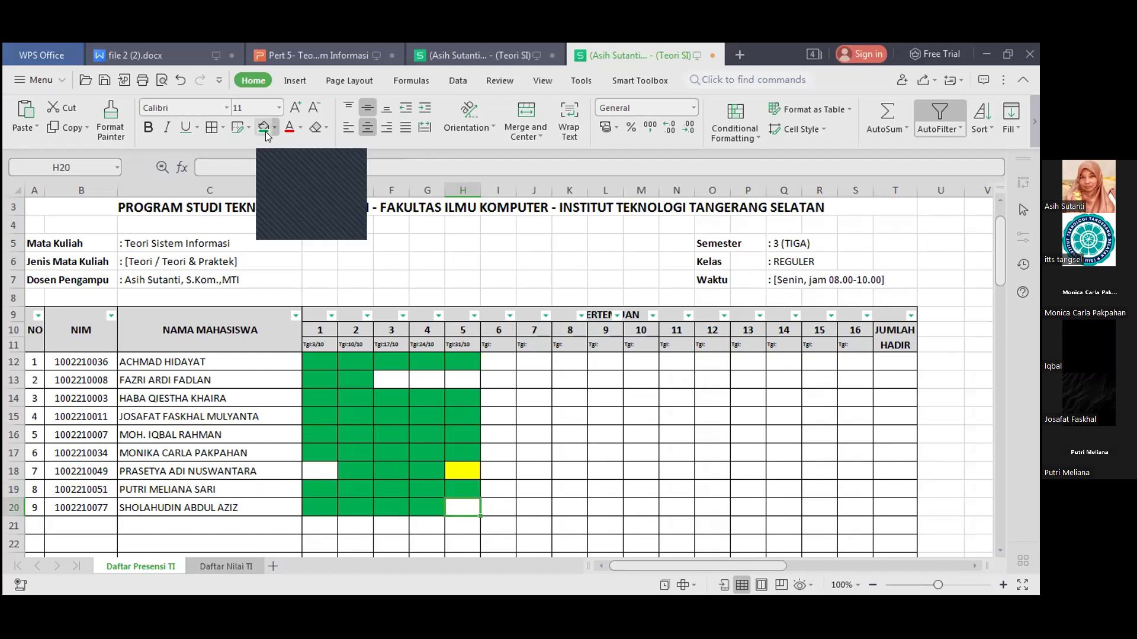
scroll(463, 276, up, 1)
scroll(463, 277, down, 3)
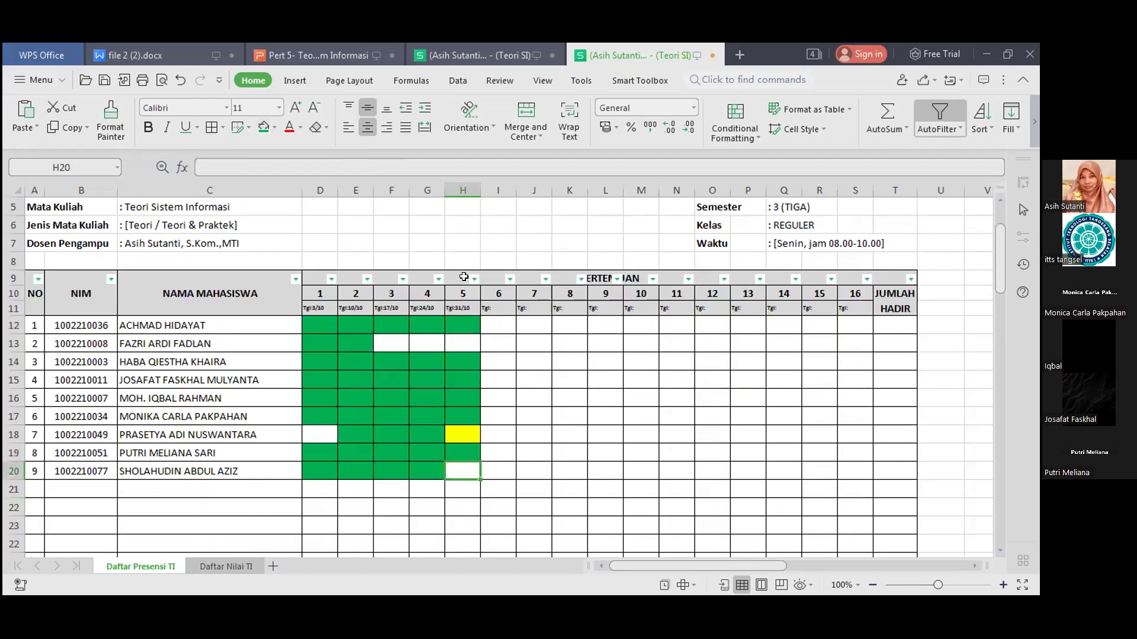